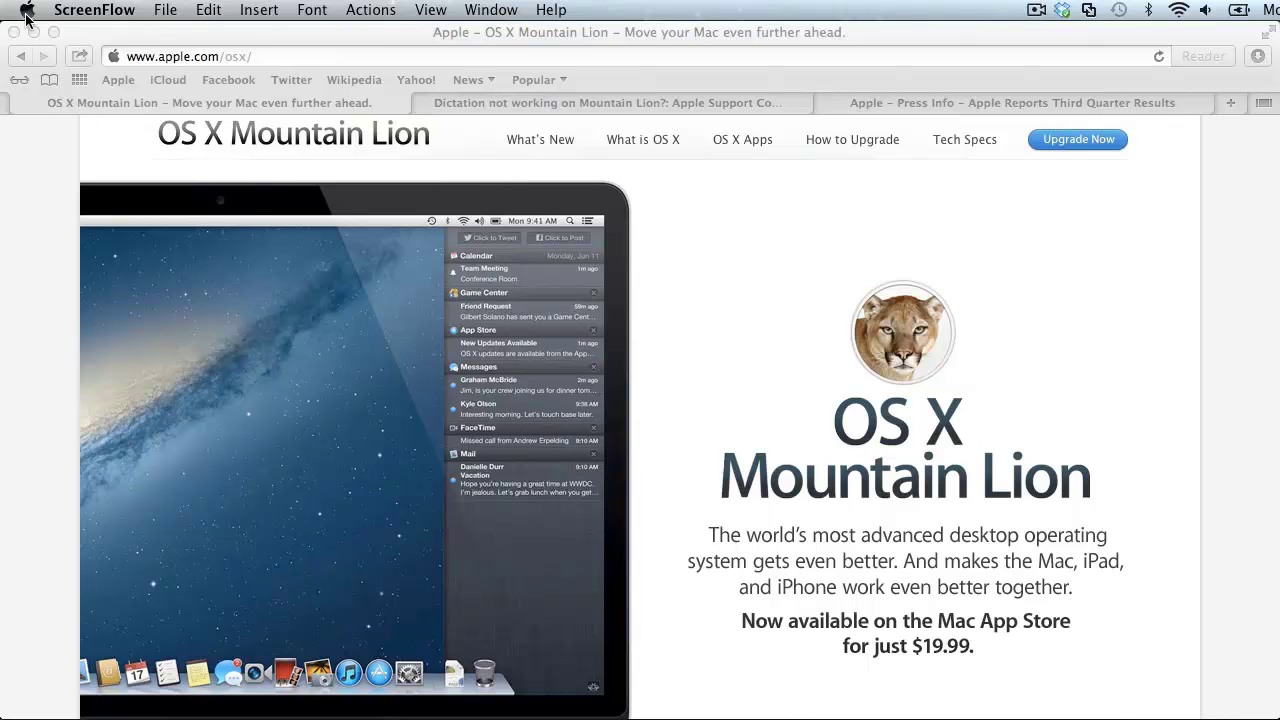
Step: View this Mac's detailed specs in About This Mac, then close it
{"action": "left_click", "coordinate": [27, 12]}
{"action": "left_click", "coordinate": [40, 35]}
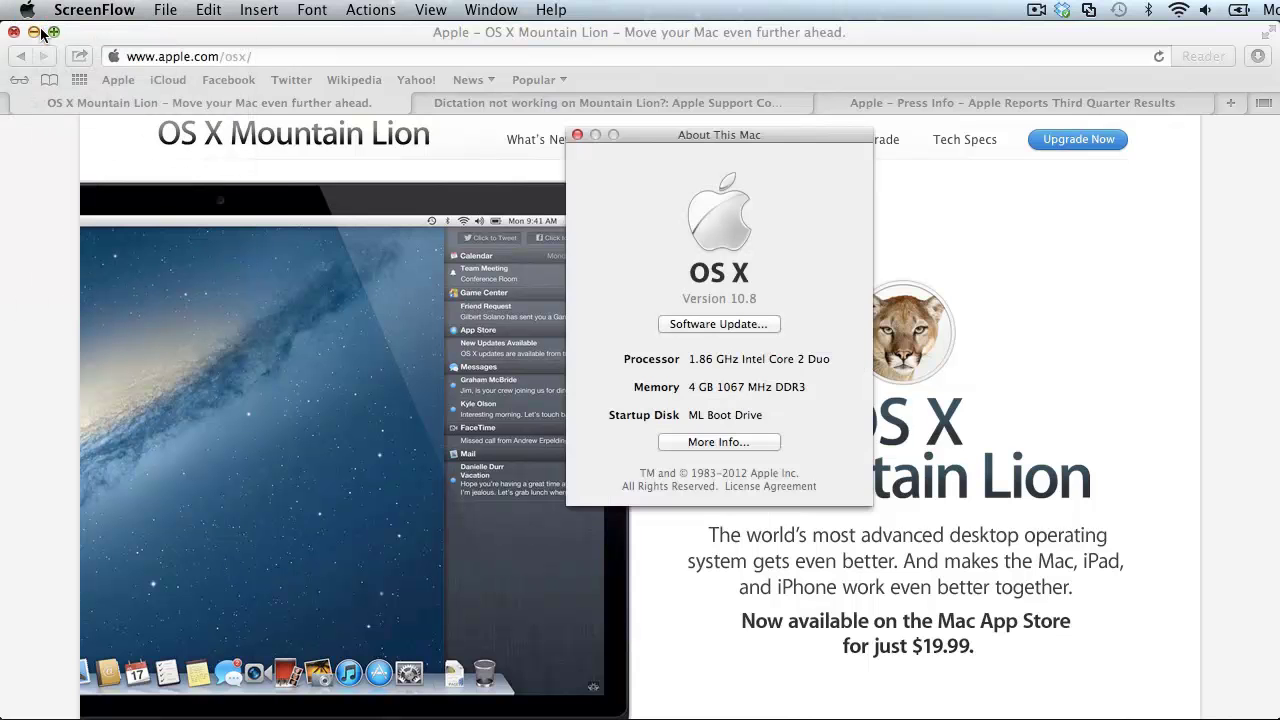
{"action": "left_click", "coordinate": [721, 442]}
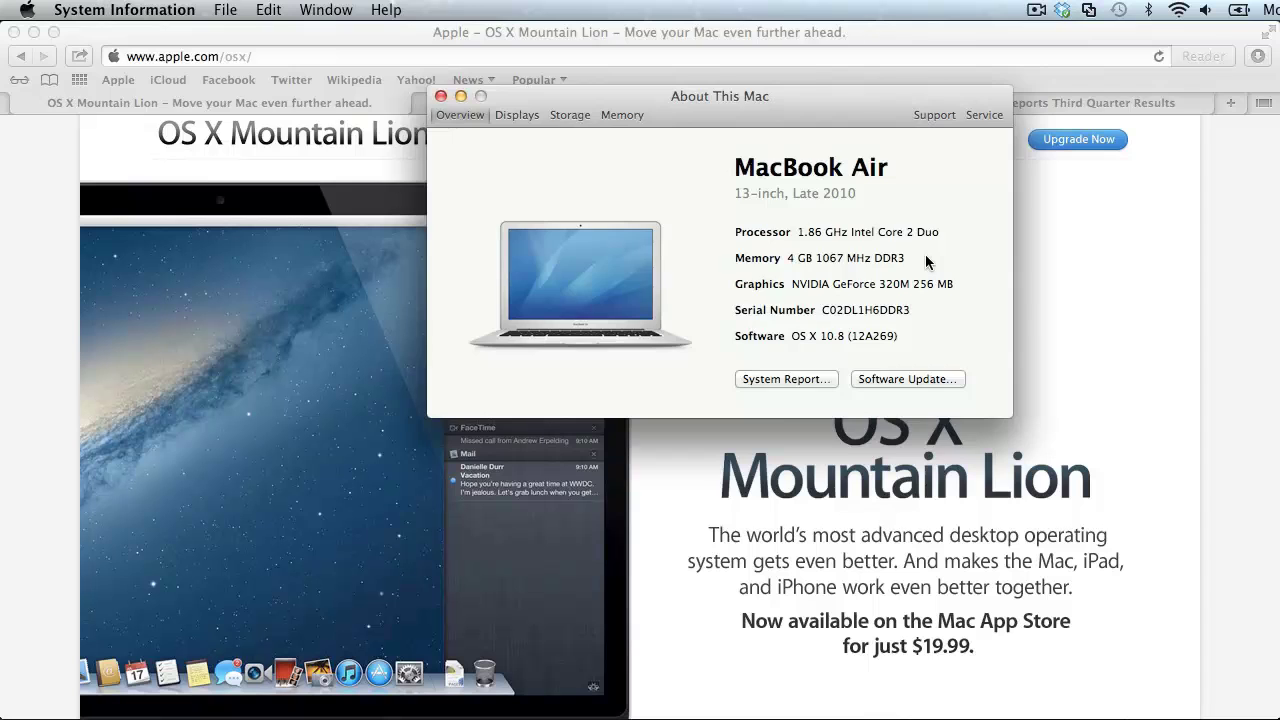
{"action": "left_click", "coordinate": [320, 266]}
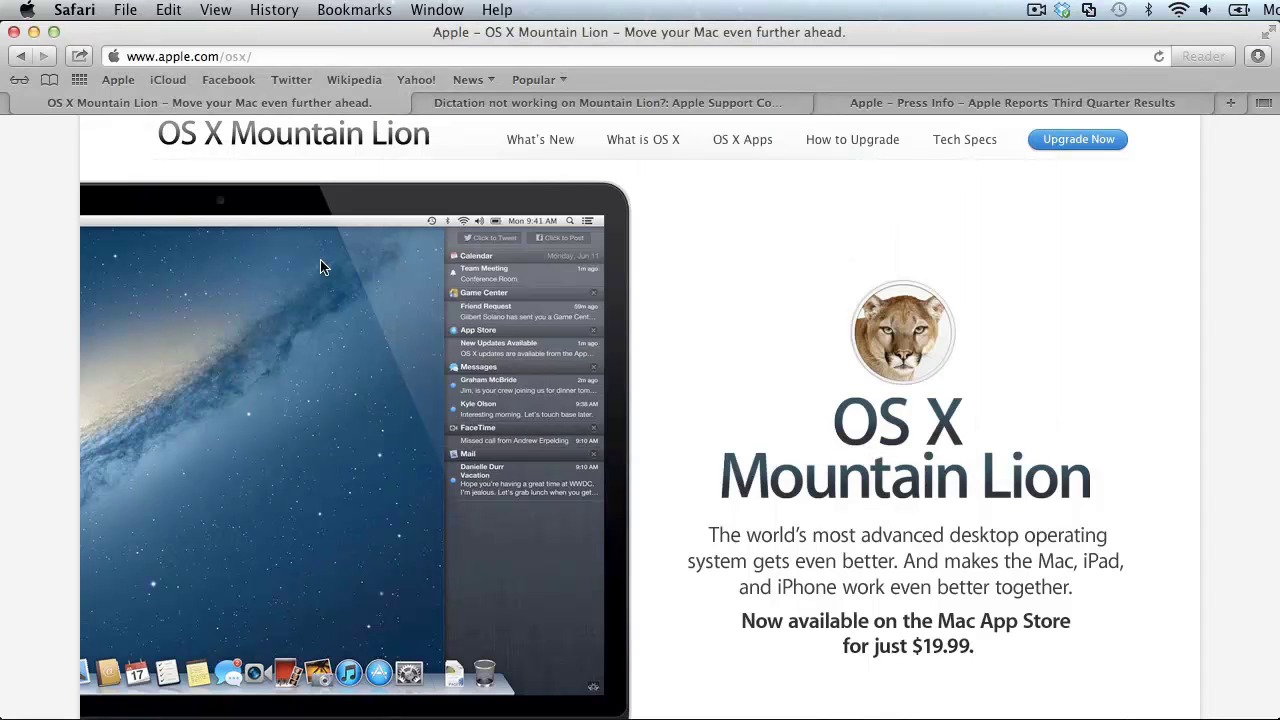
Step: Enable dictation in French in Dictation & Speech, keeping the internal microphone
{"action": "left_click", "coordinate": [28, 10]}
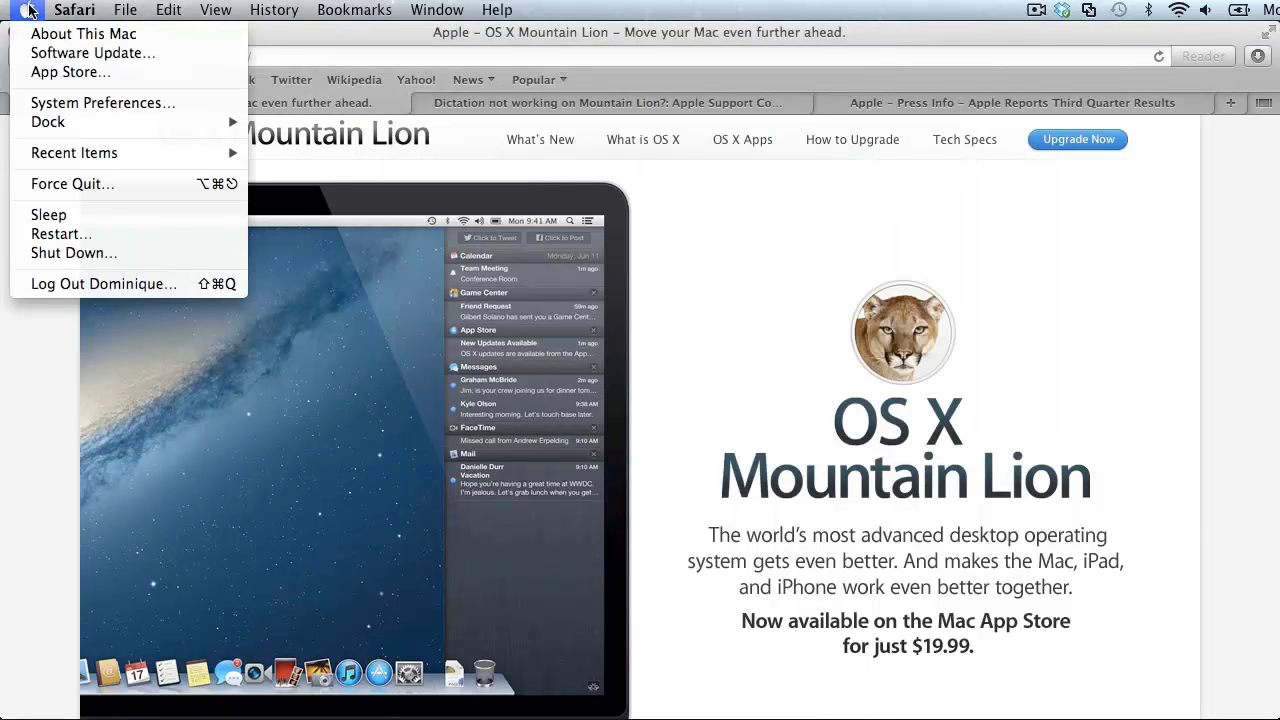
{"action": "left_click", "coordinate": [52, 101]}
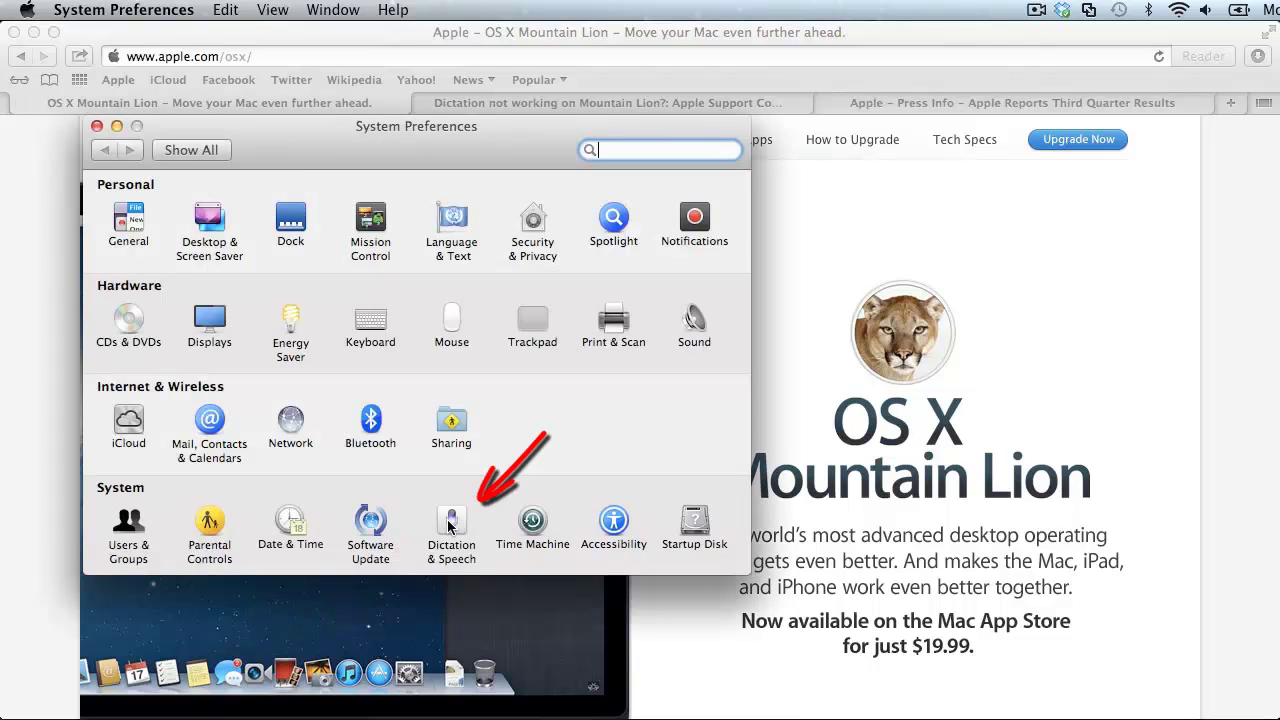
{"action": "left_click", "coordinate": [451, 524]}
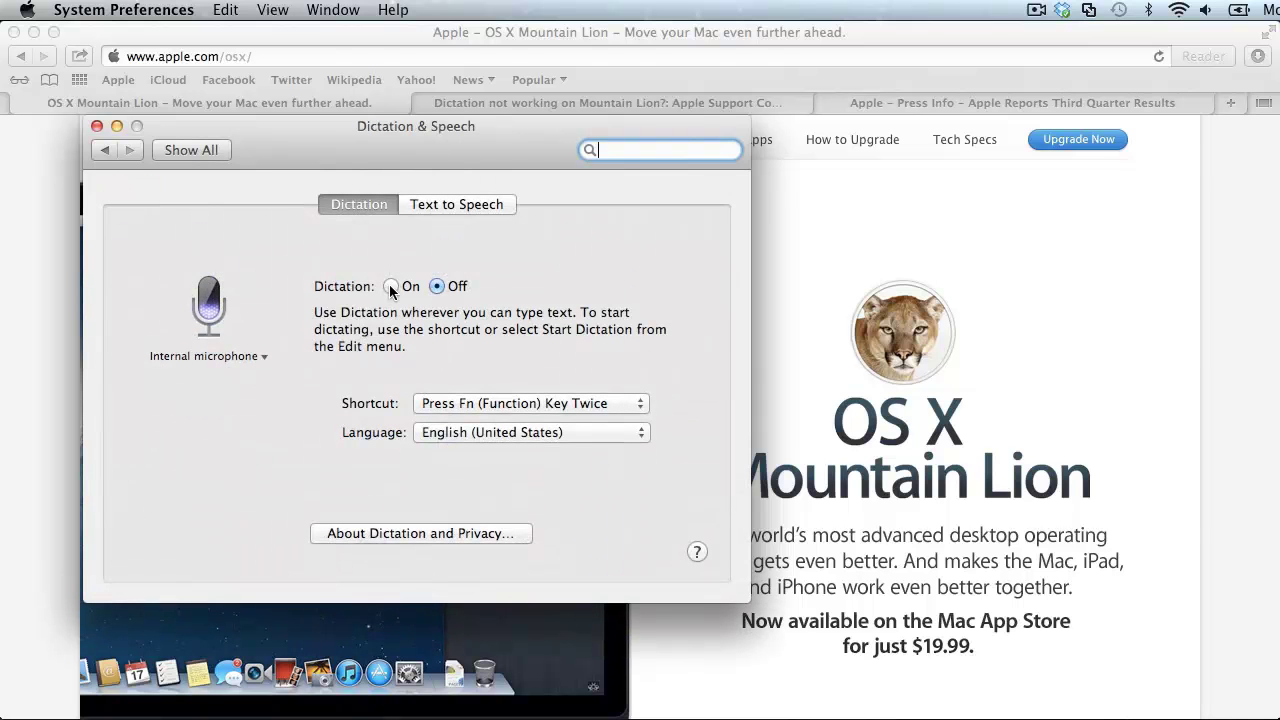
{"action": "left_click", "coordinate": [389, 286]}
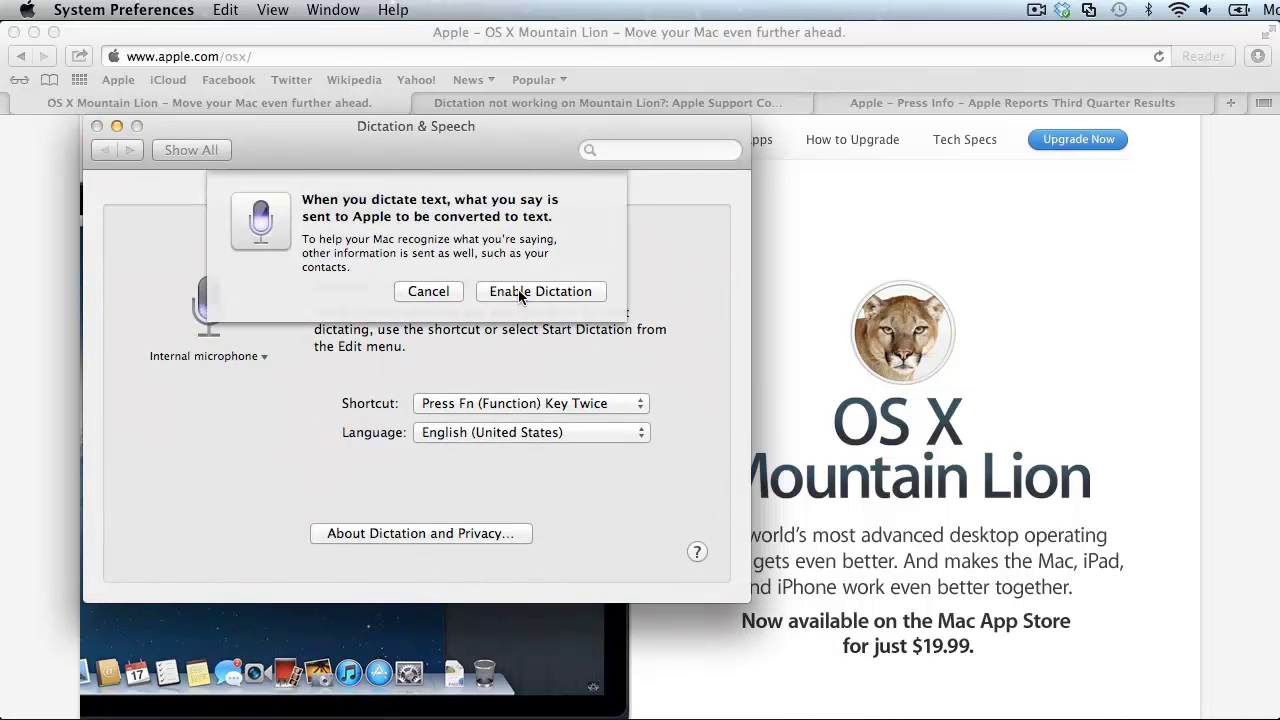
{"action": "left_click", "coordinate": [518, 289]}
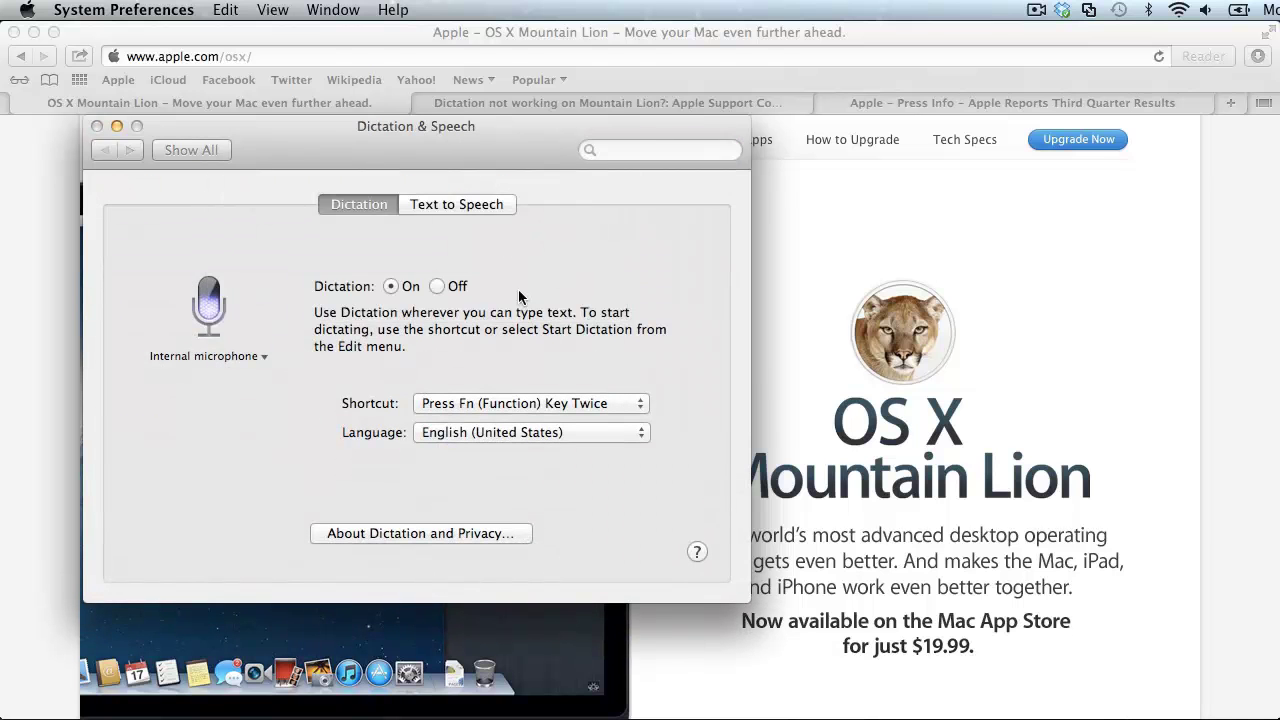
{"action": "left_click", "coordinate": [641, 432]}
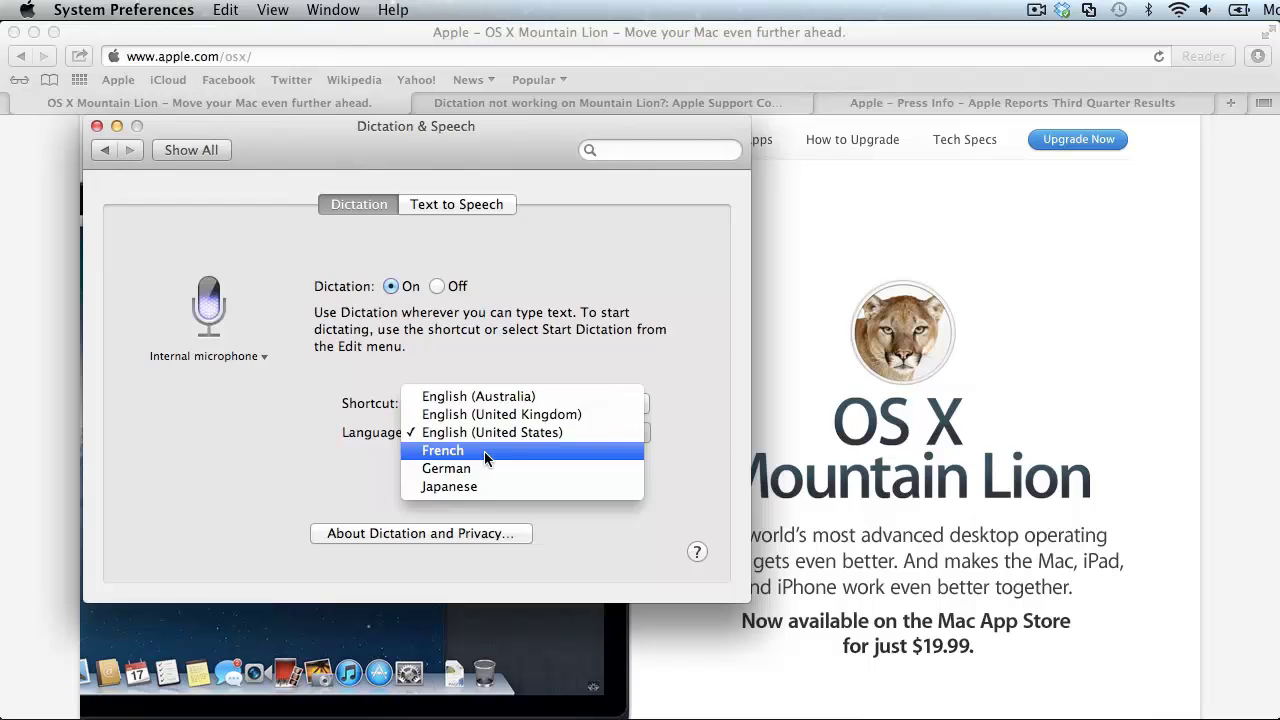
{"action": "left_click", "coordinate": [484, 451]}
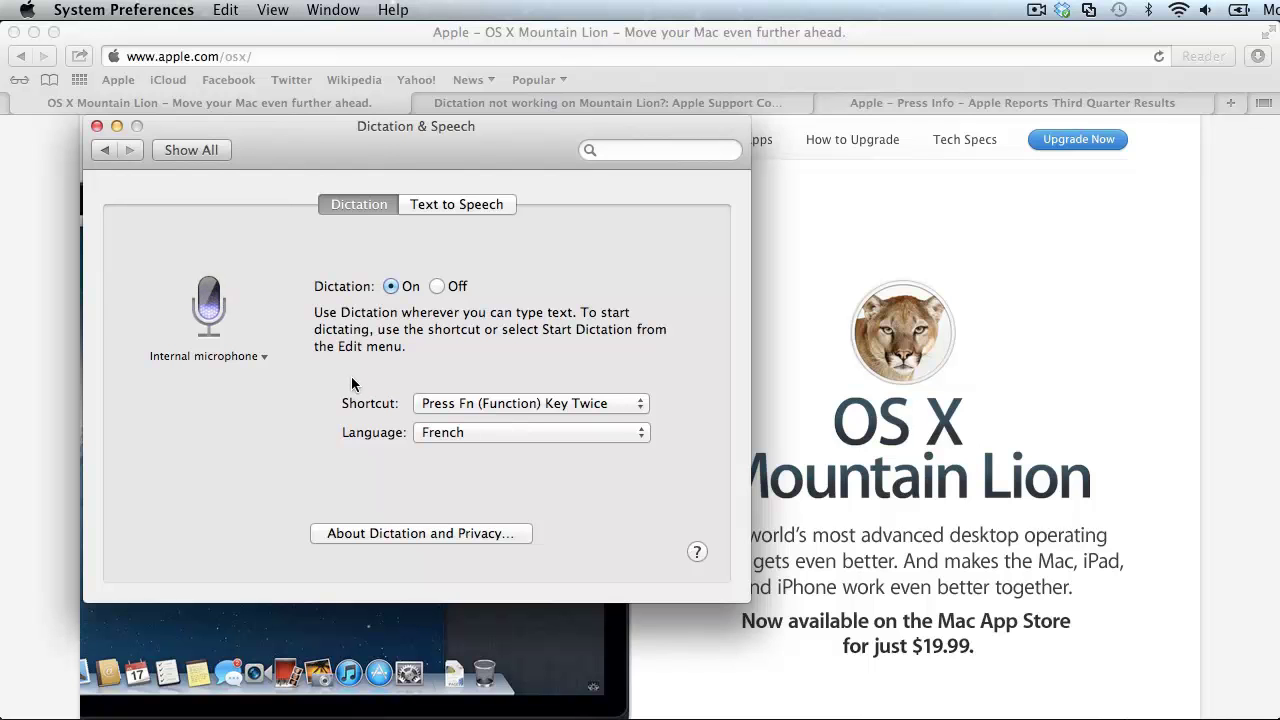
{"action": "left_click", "coordinate": [266, 356]}
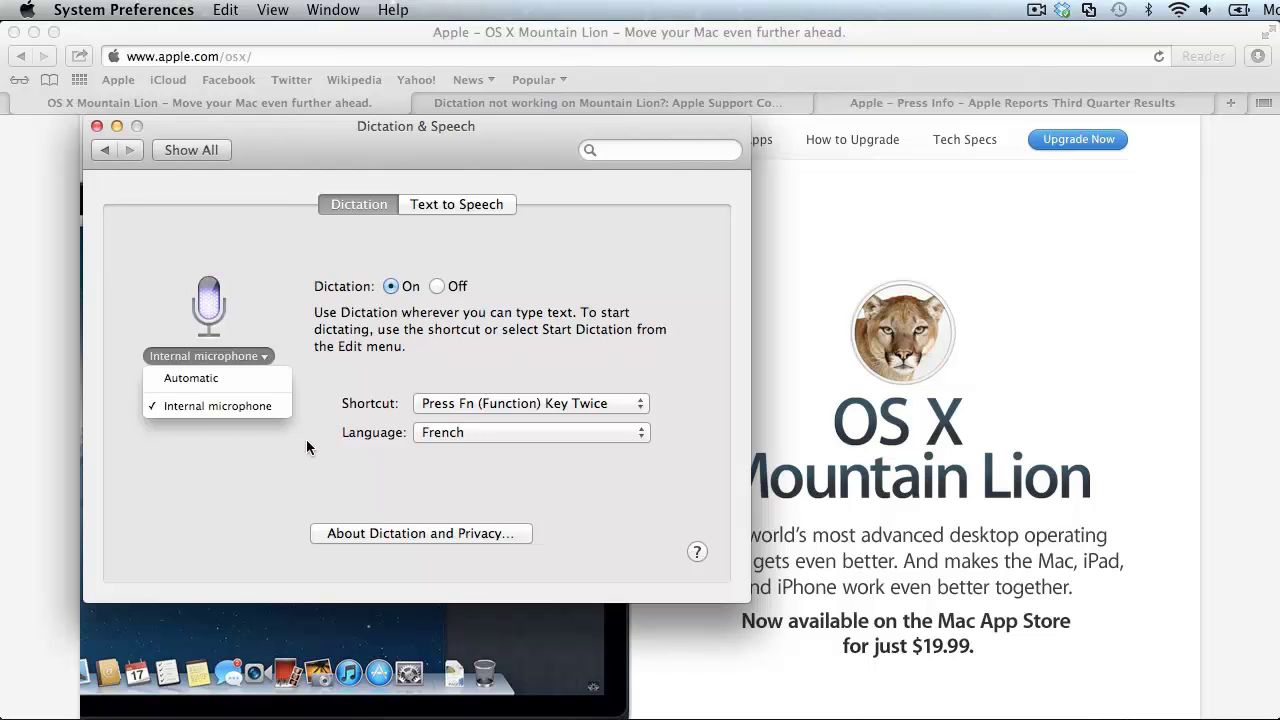
{"action": "left_click", "coordinate": [103, 150]}
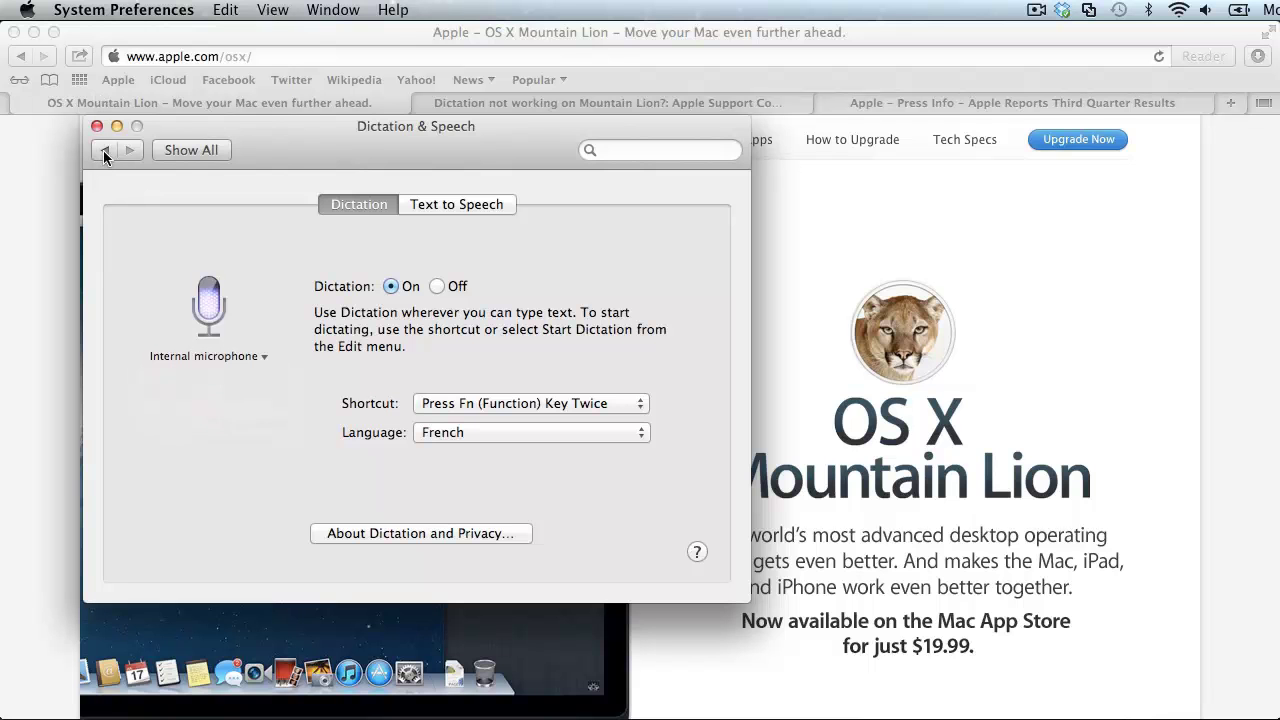
Step: Drag the Sound pane's input volume slider almost fully right for the internal microphone
{"action": "left_click", "coordinate": [103, 150]}
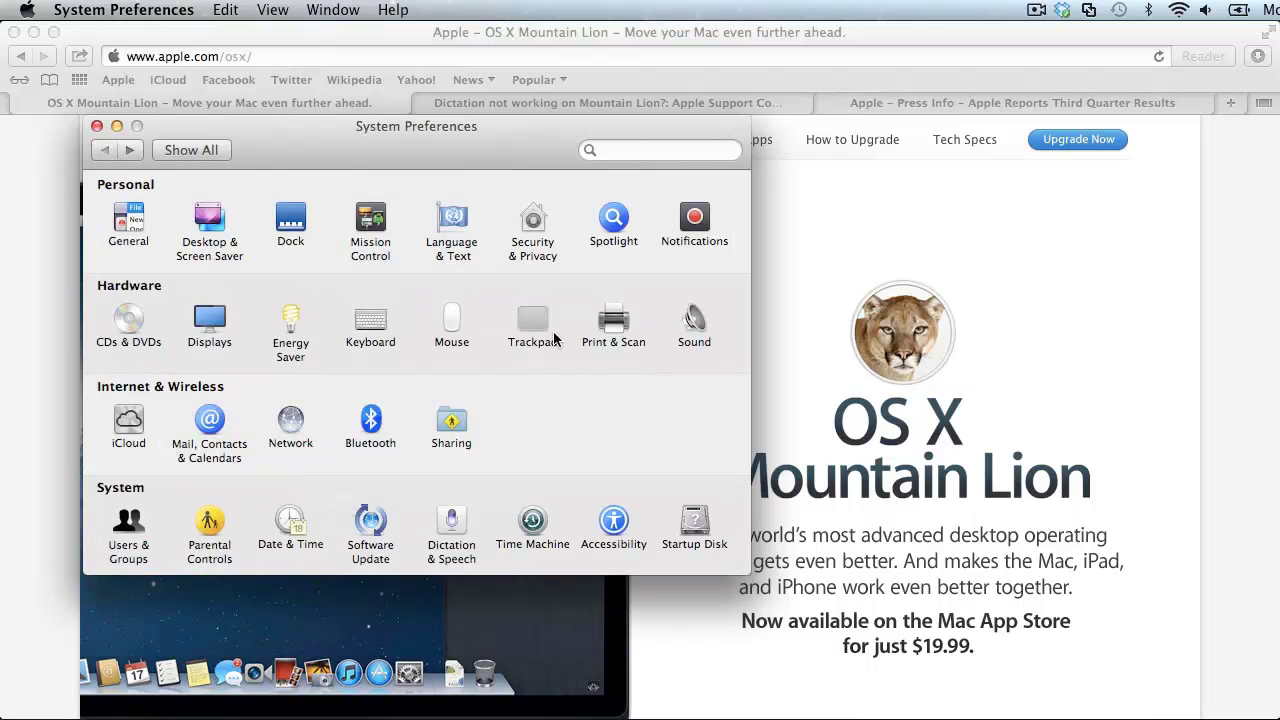
{"action": "left_click", "coordinate": [697, 325]}
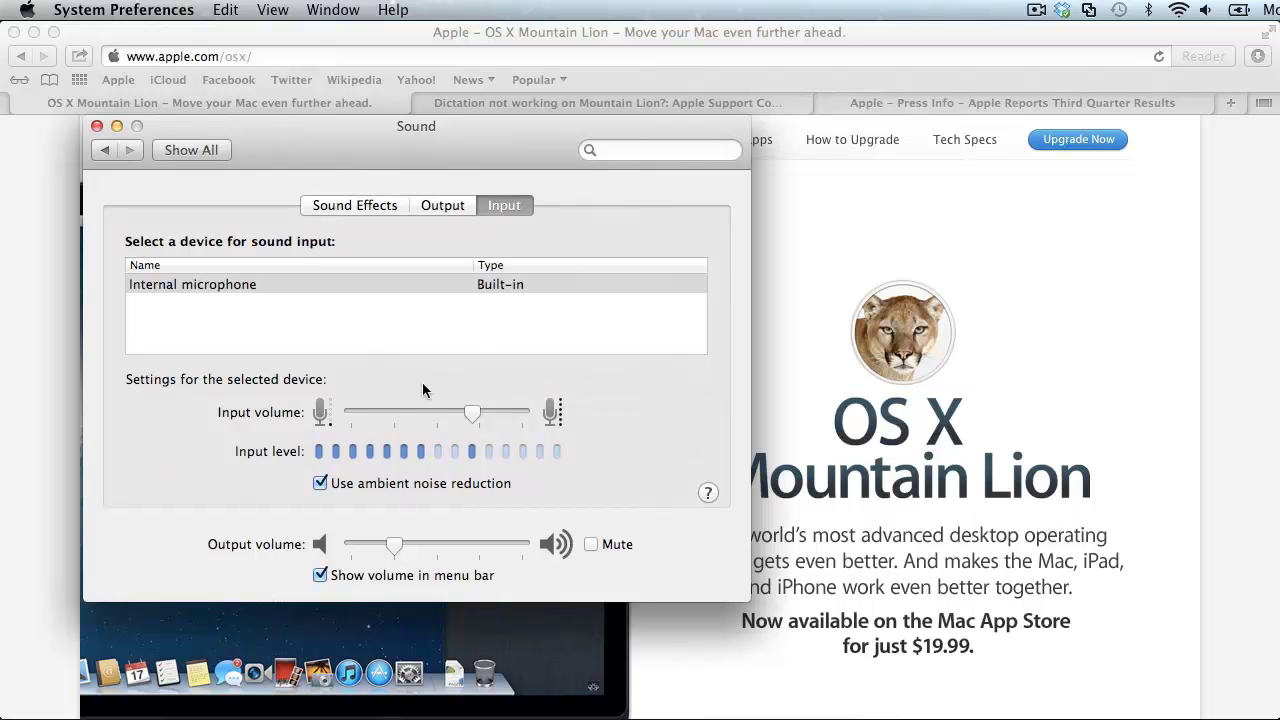
{"action": "mouse_move", "coordinate": [473, 412]}
{"action": "left_click_drag", "start_coordinate": [473, 411], "coordinate": [503, 412]}
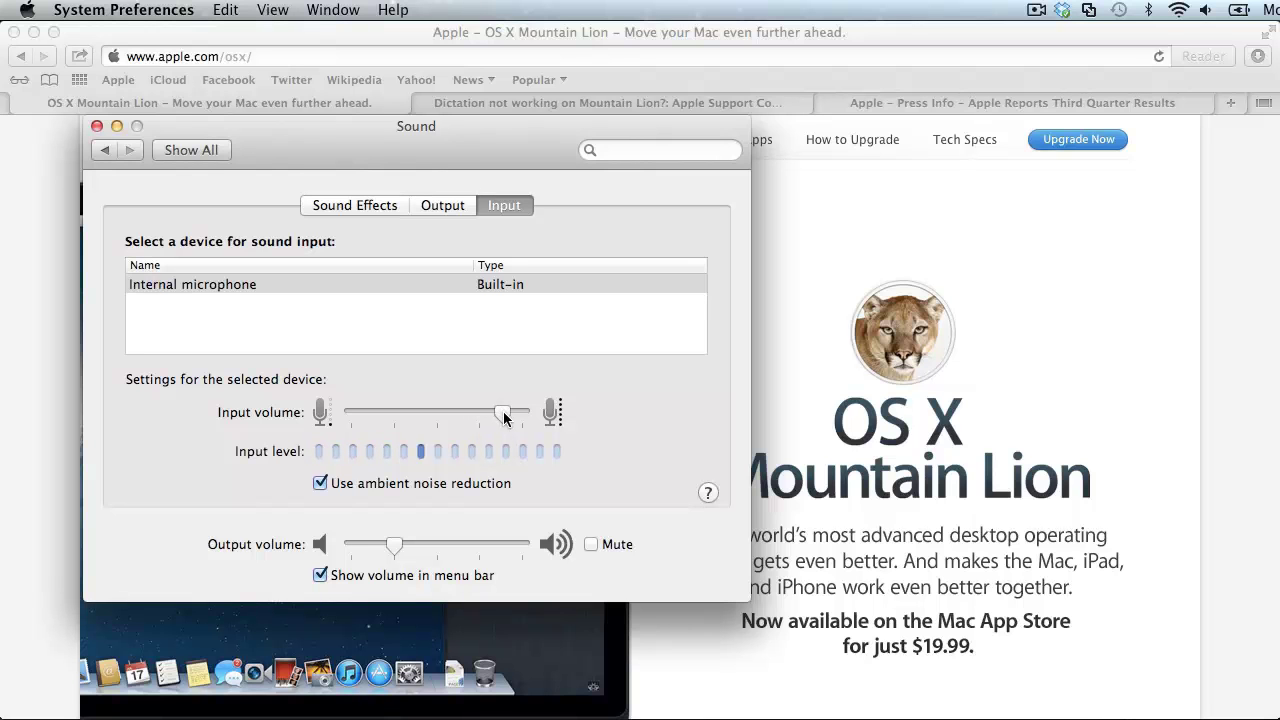
{"action": "left_click", "coordinate": [106, 149]}
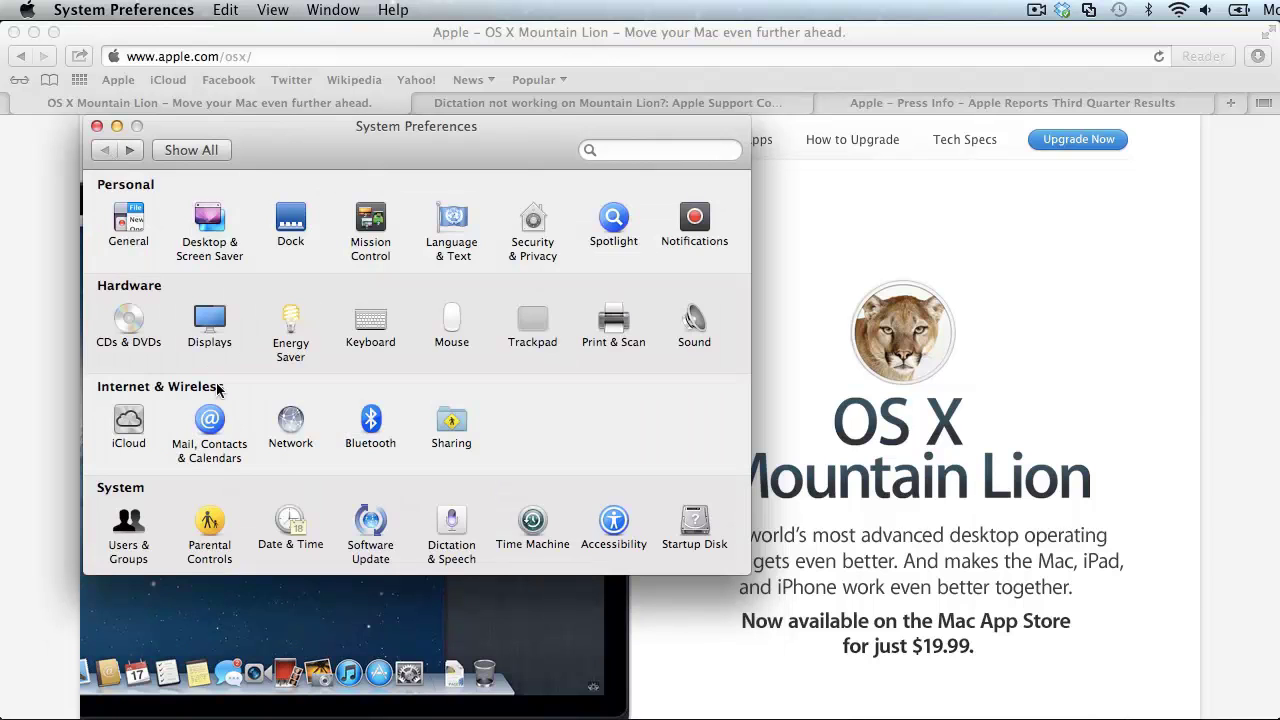
Step: Open Dictation help on unrecognized dictated text and highlight the Internet-connection requirement
{"action": "left_click", "coordinate": [452, 535]}
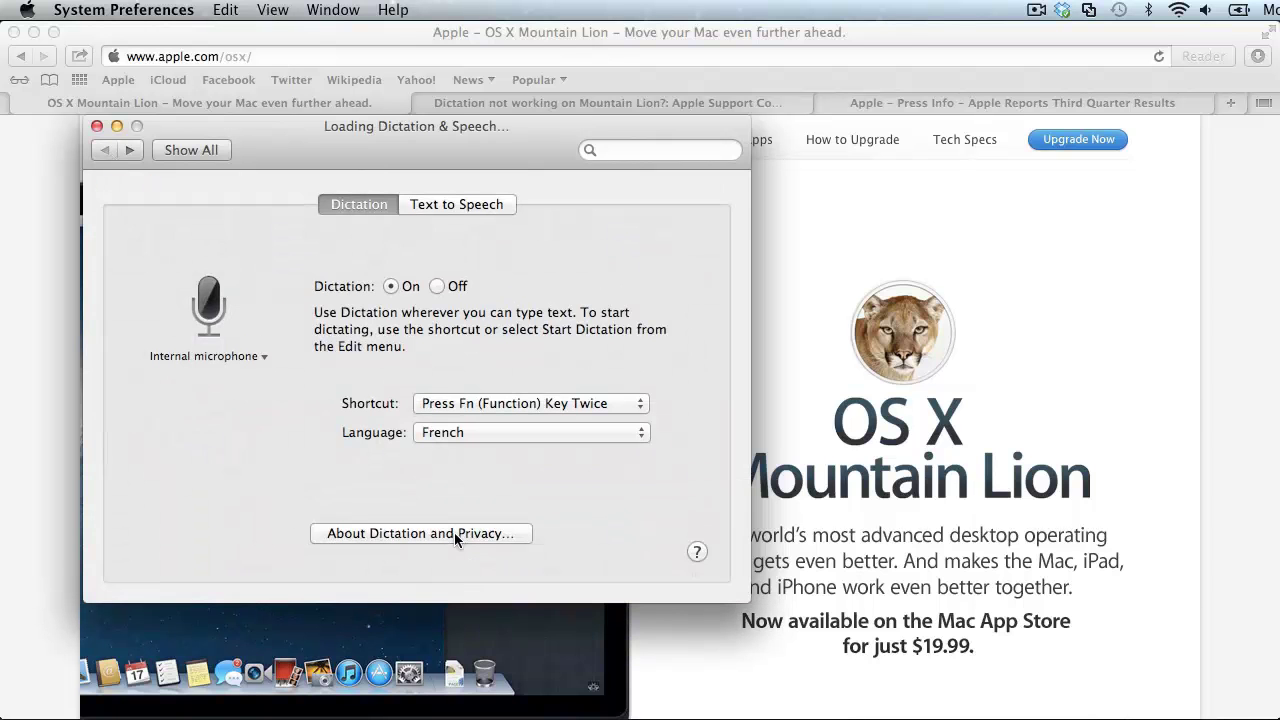
{"action": "left_click", "coordinate": [697, 553]}
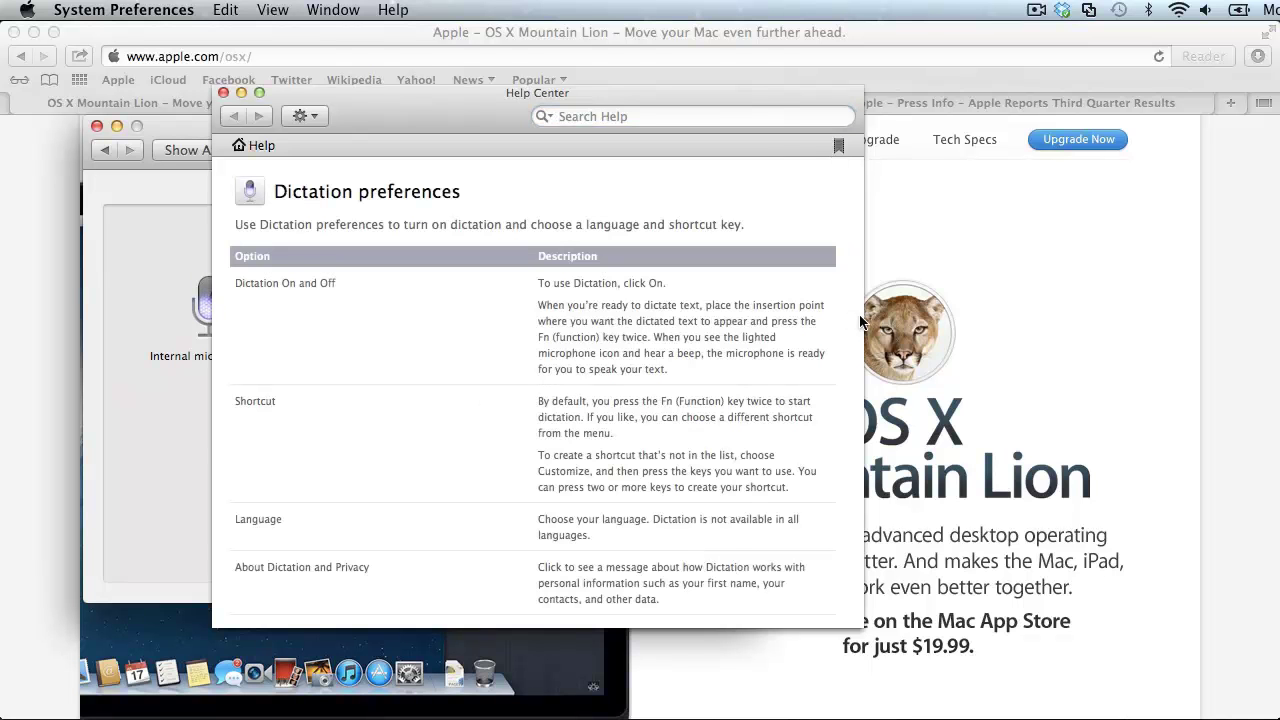
{"action": "scroll", "coordinate": [858, 322], "scroll_direction": "down", "scroll_amount": 5}
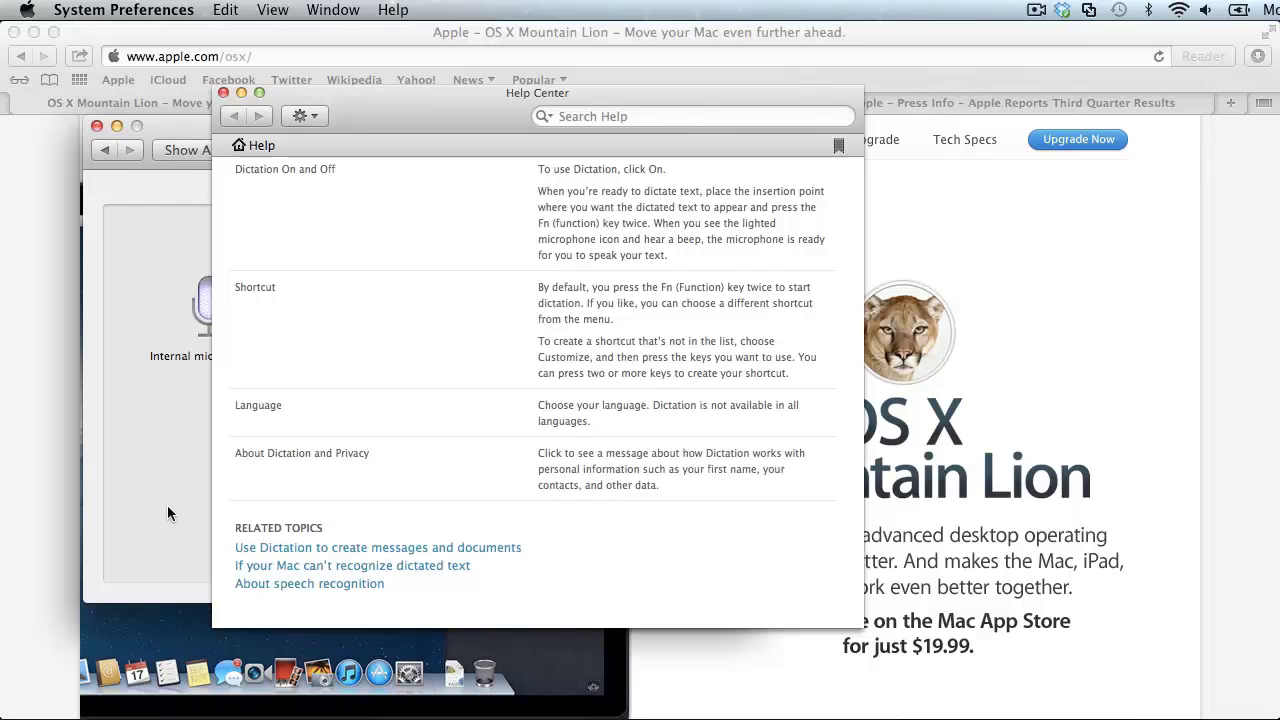
{"action": "left_click", "coordinate": [297, 566]}
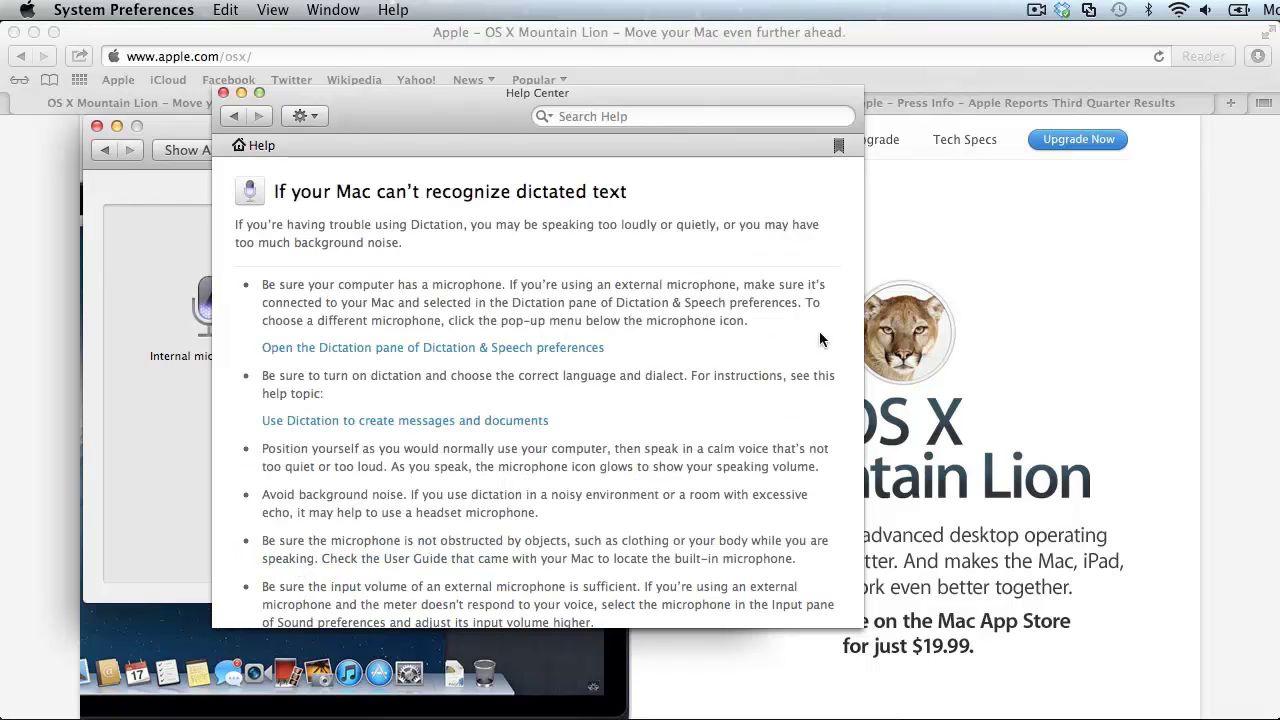
{"action": "scroll", "coordinate": [819, 331], "scroll_direction": "down", "scroll_amount": 10}
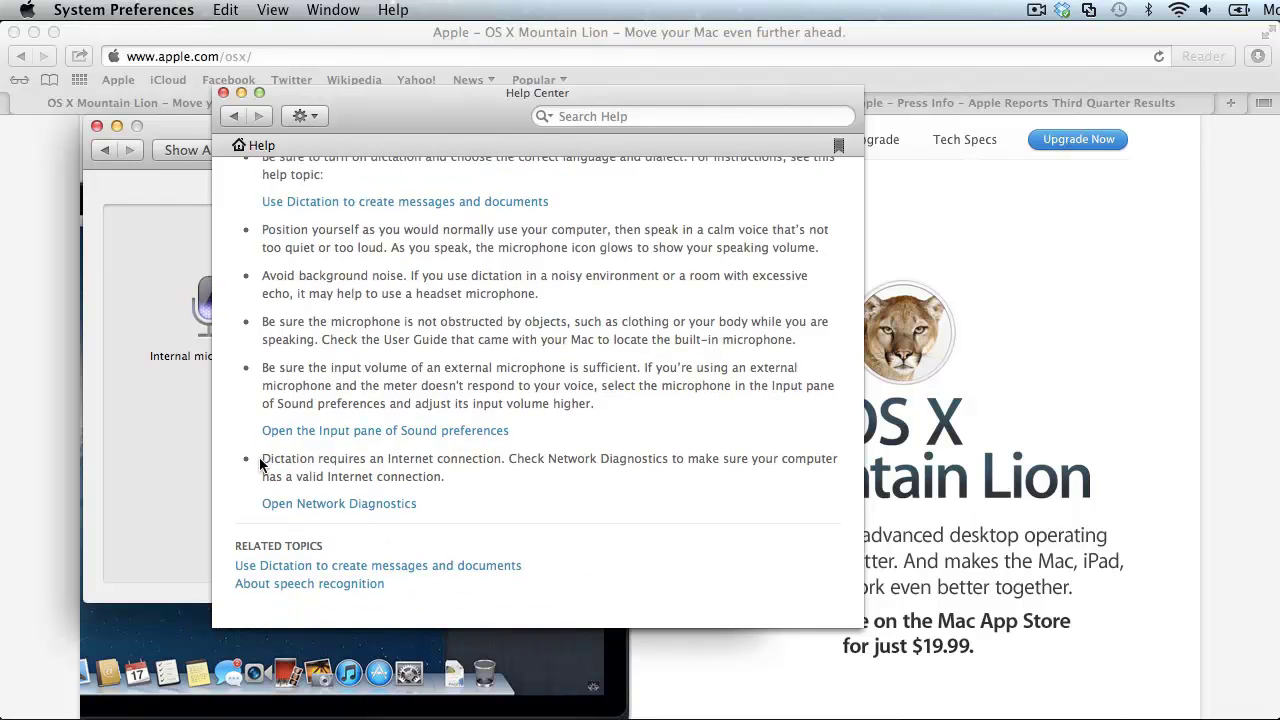
{"action": "left_click_drag", "start_coordinate": [262, 460], "coordinate": [504, 467]}
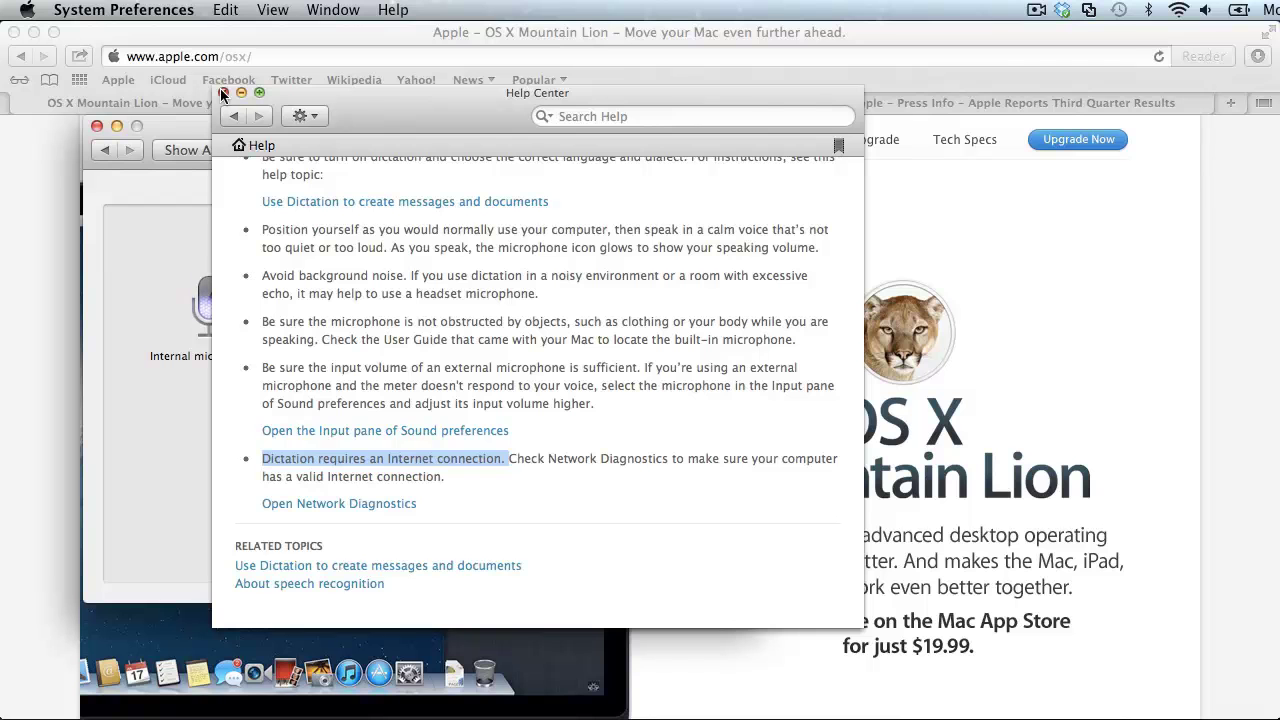
Step: Back in Safari, highlight the two recommended DNS addresses in the Mountain Lion dictation thread
{"action": "left_click", "coordinate": [222, 92]}
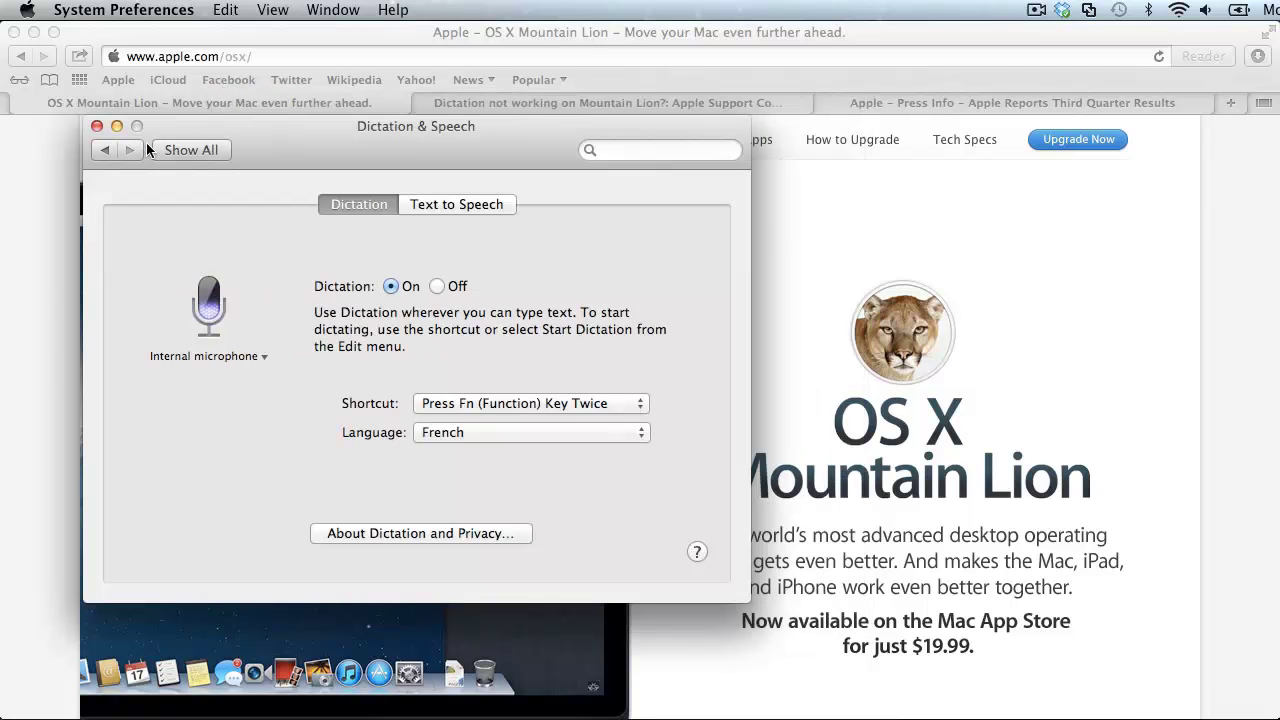
{"action": "left_click", "coordinate": [97, 126]}
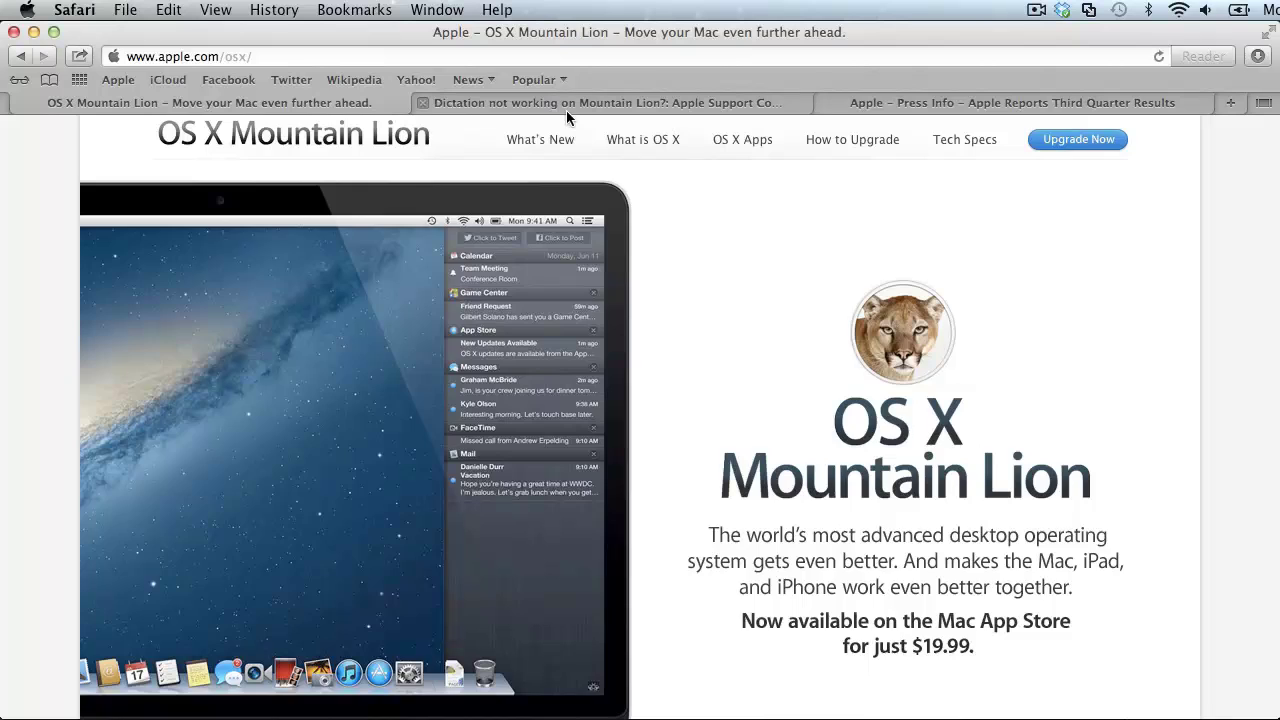
{"action": "left_click", "coordinate": [566, 110]}
{"action": "left_click", "coordinate": [563, 452]}
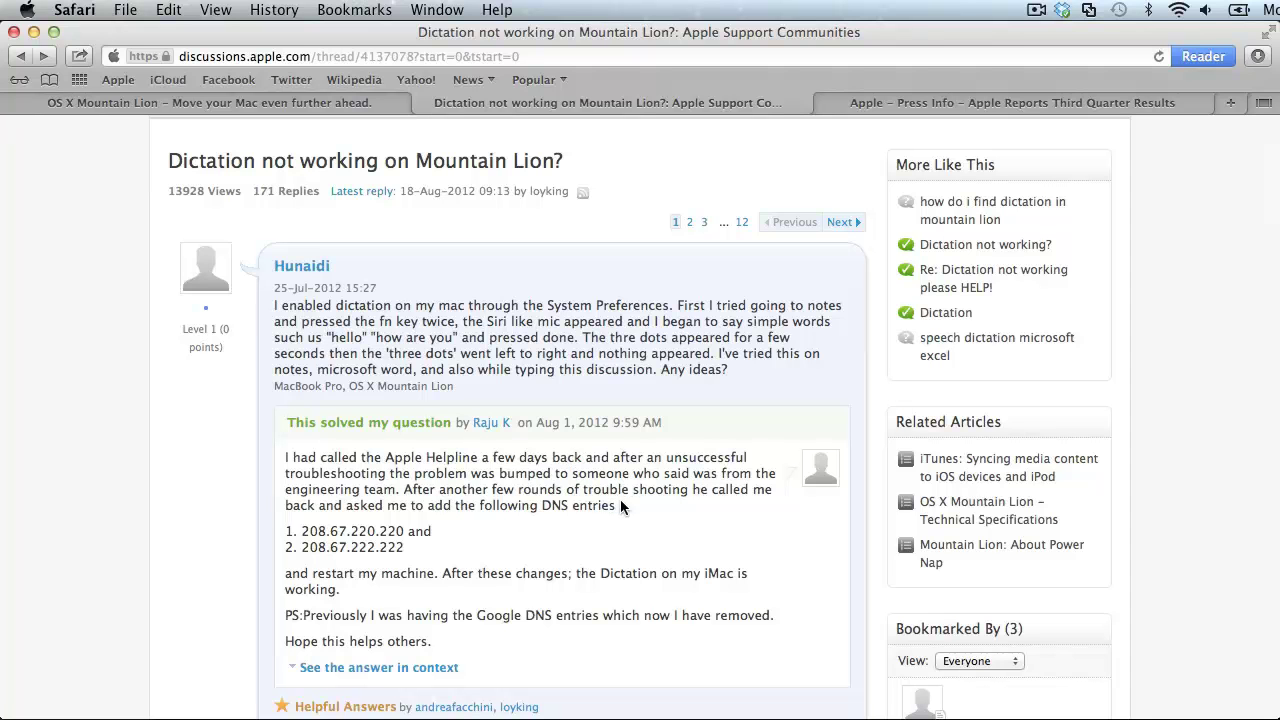
{"action": "left_click_drag", "start_coordinate": [428, 556], "coordinate": [300, 533]}
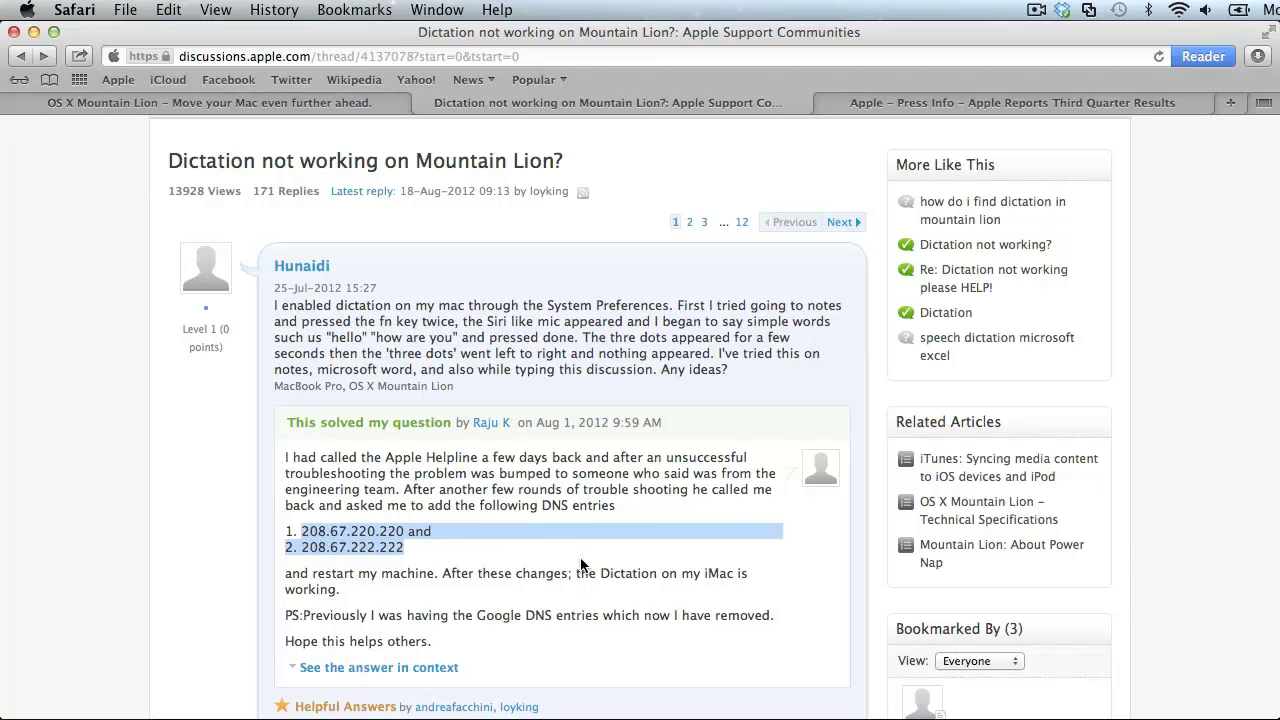
{"action": "left_click", "coordinate": [512, 548]}
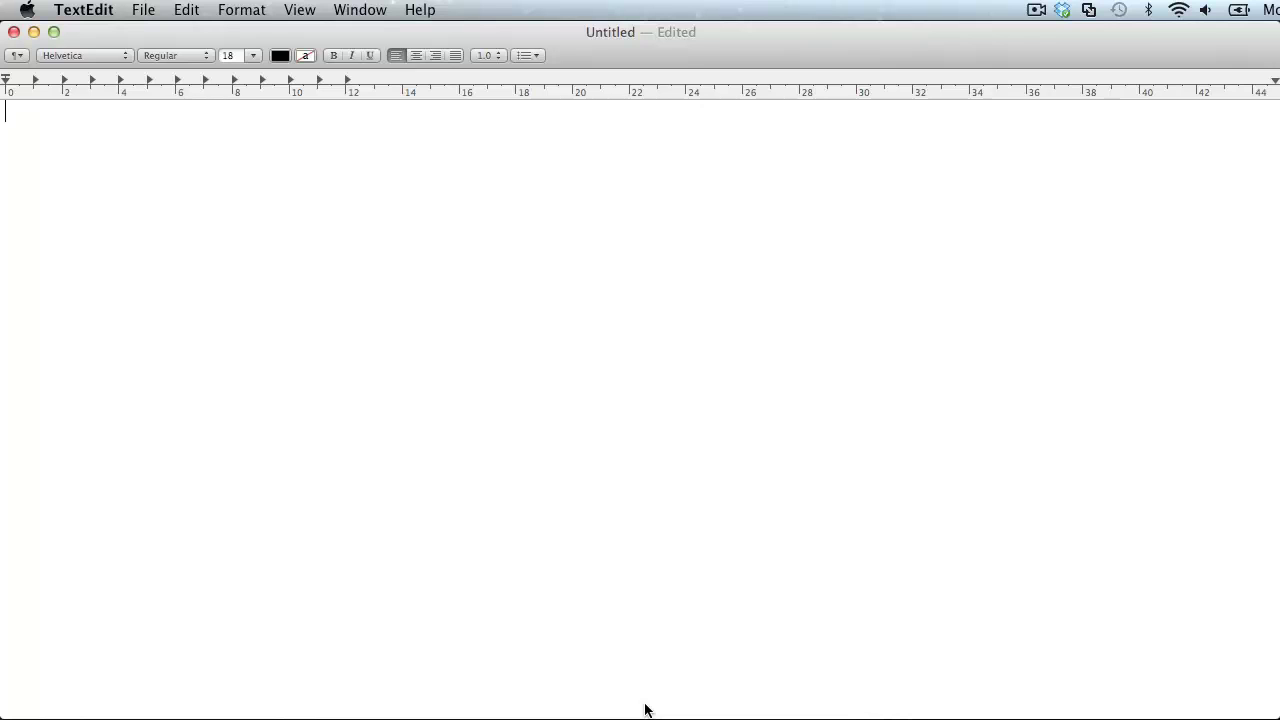
Step: Dictate 'Ceci est un premier essai' and a second line ending 'Bonjour tout le monde !'
{"action": "key", "text": "fn"}
{"action": "key", "text": "fn"}
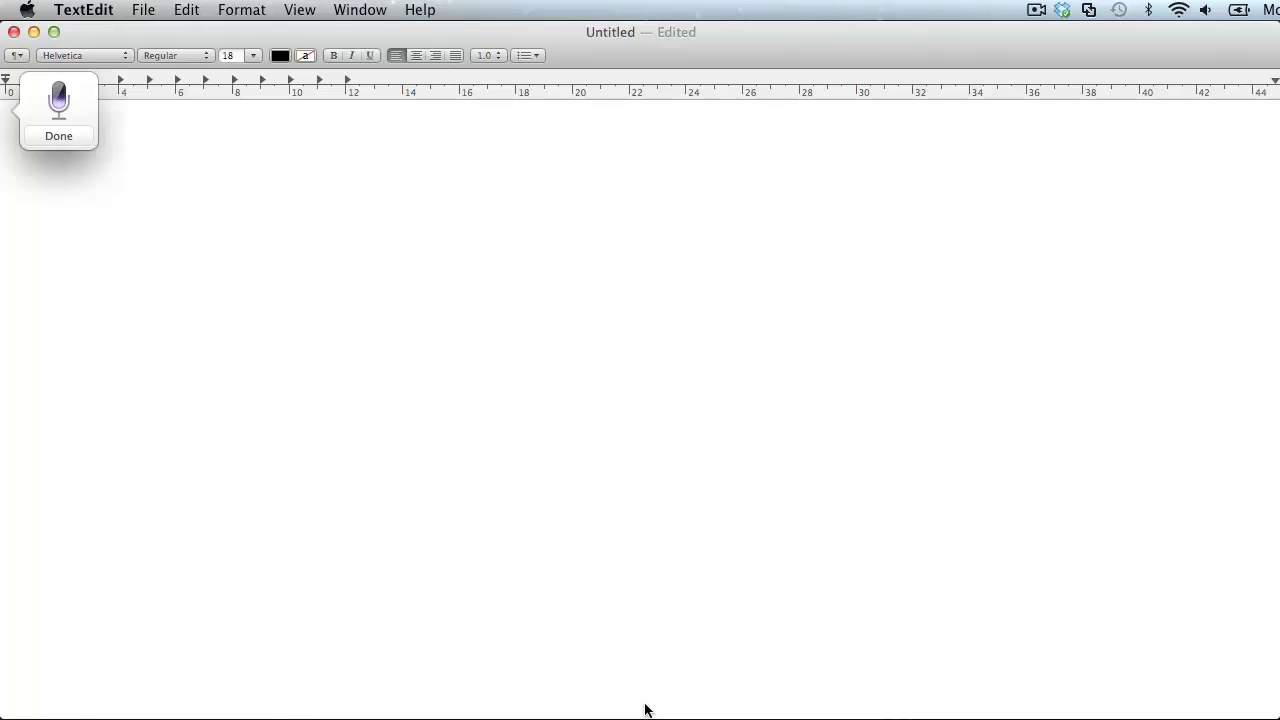
{"action": "key", "text": "fn"}
{"action": "key", "text": "Return"}
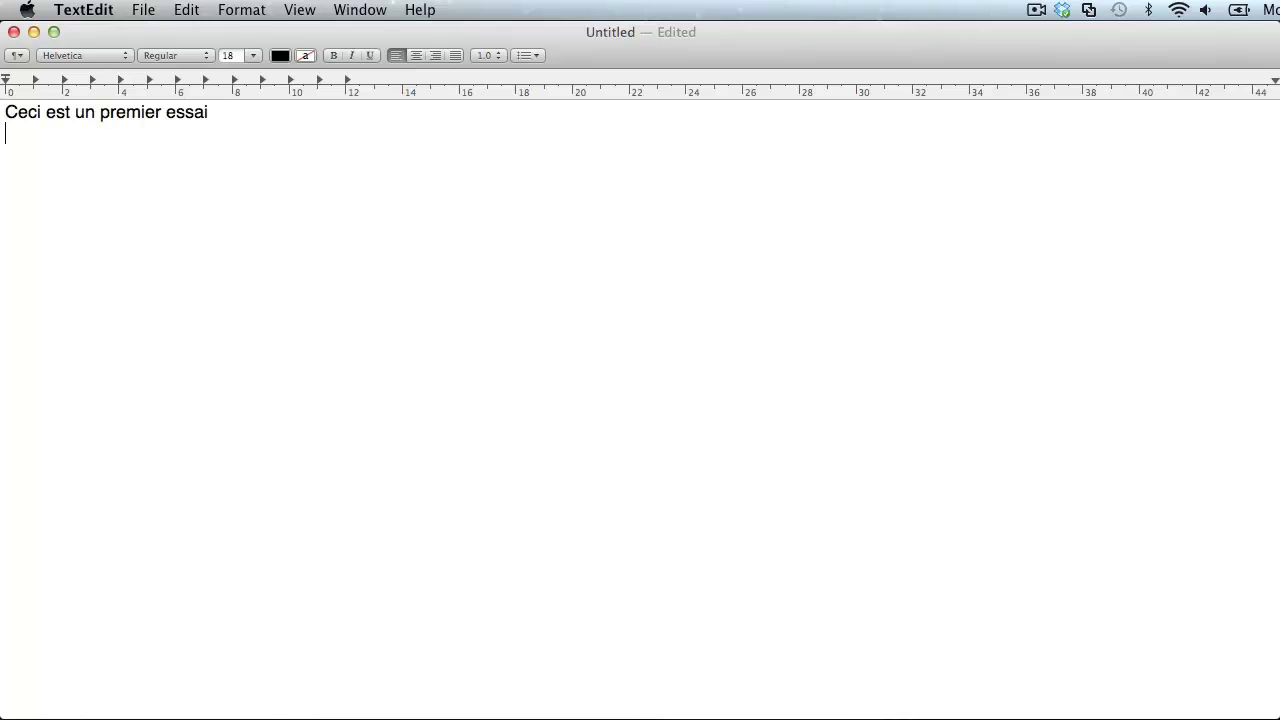
{"action": "key", "text": "Return"}
{"action": "key", "text": "fn"}
{"action": "key", "text": "fn"}
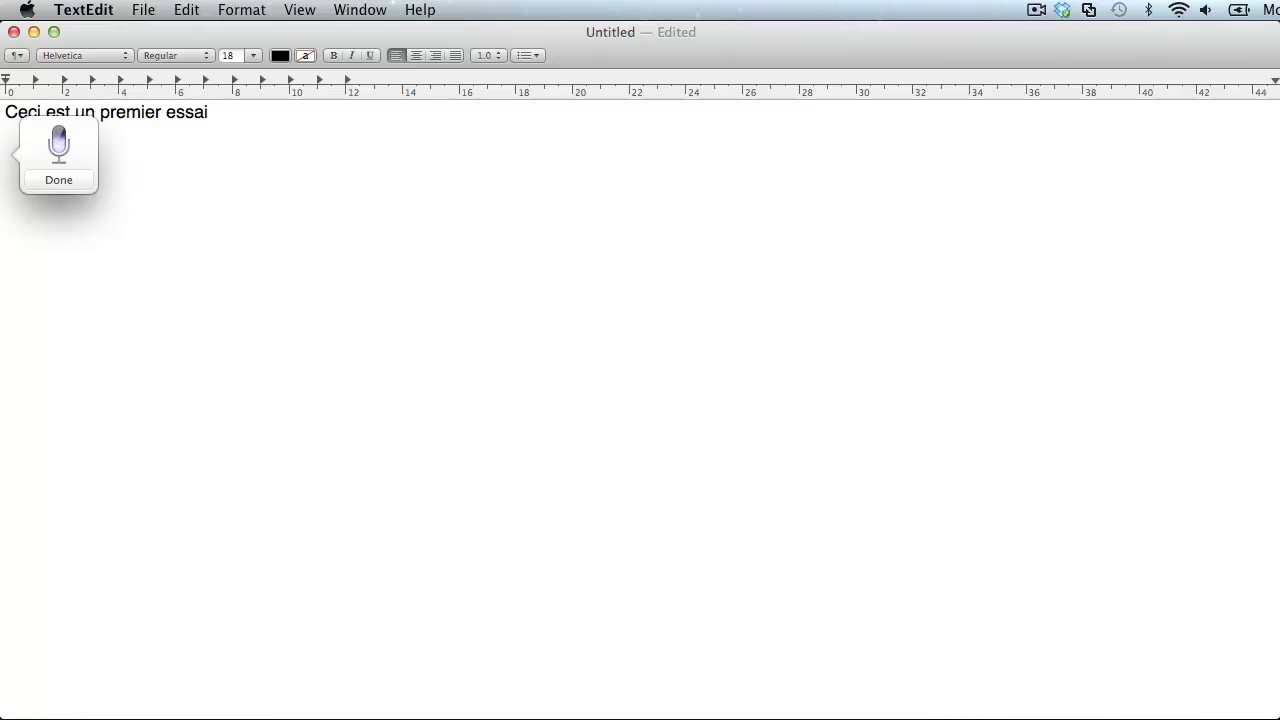
{"action": "key", "text": "Return"}
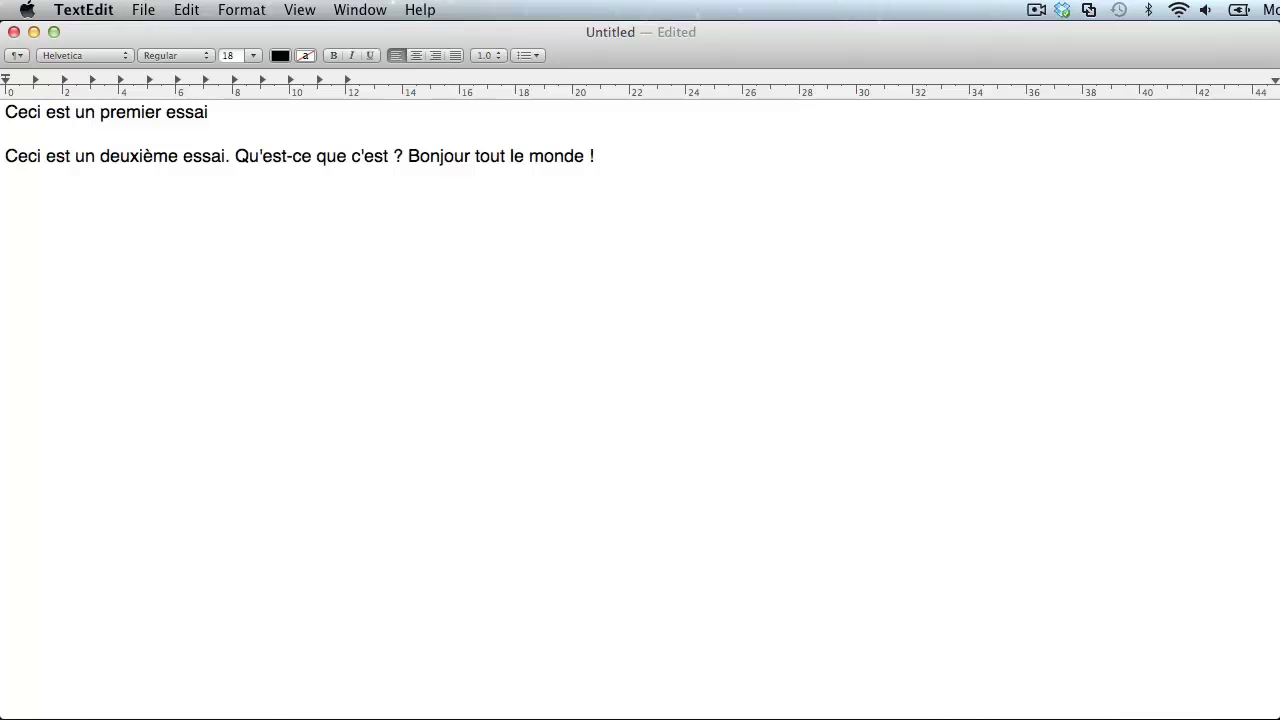
Step: Dictate a third line quoting « être ou ne pas être, telle est la question »
{"action": "key", "text": "Return"}
{"action": "key", "text": "fn"}
{"action": "key", "text": "fn"}
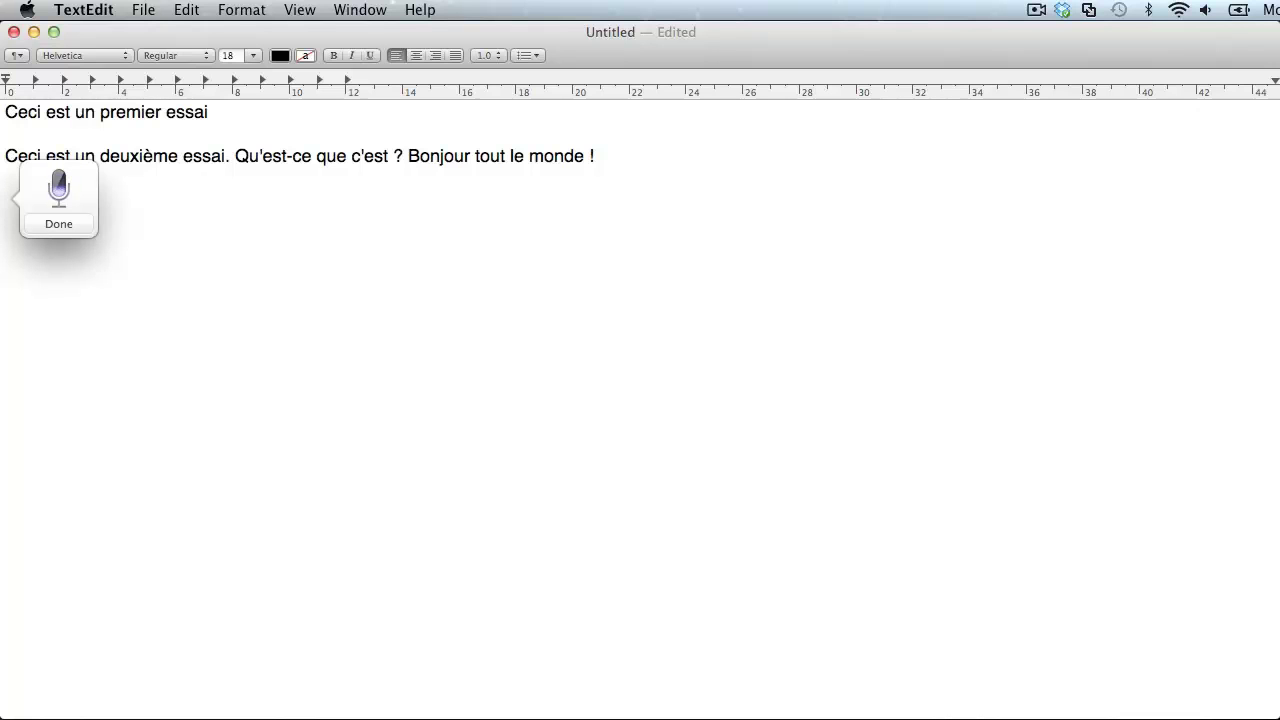
{"action": "key", "text": "fn"}
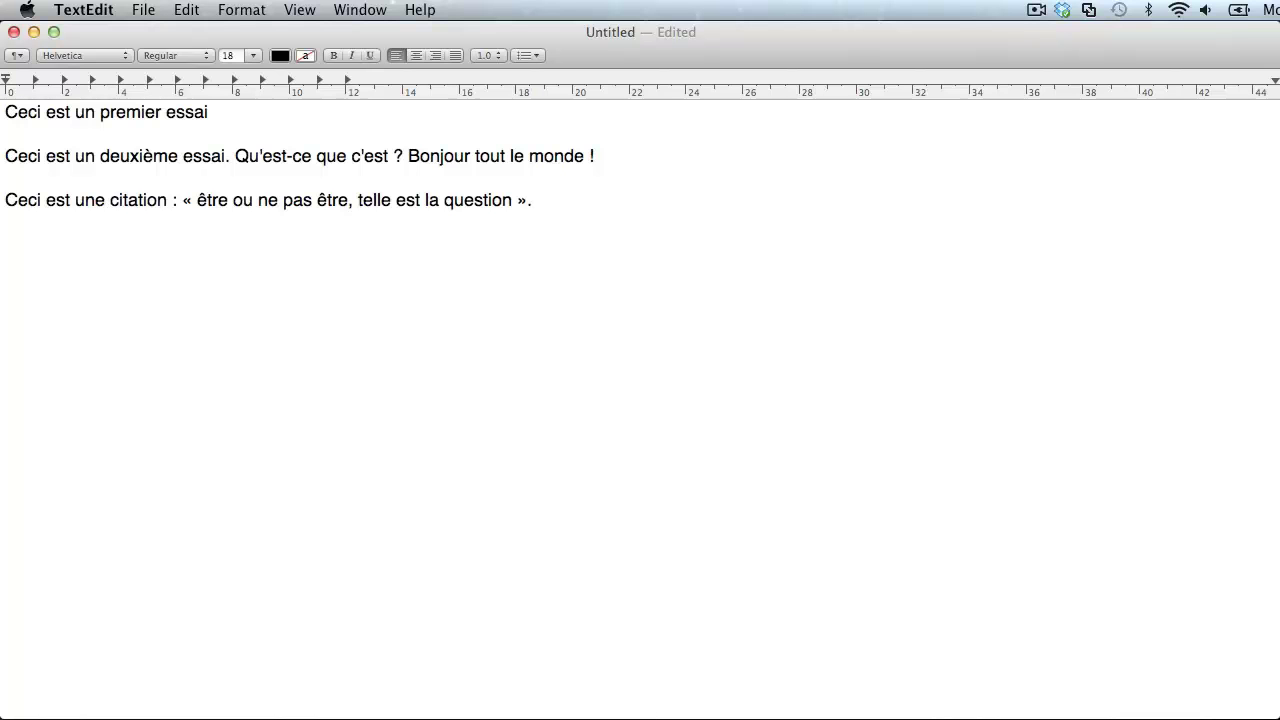
{"action": "key", "text": "super+Tab"}
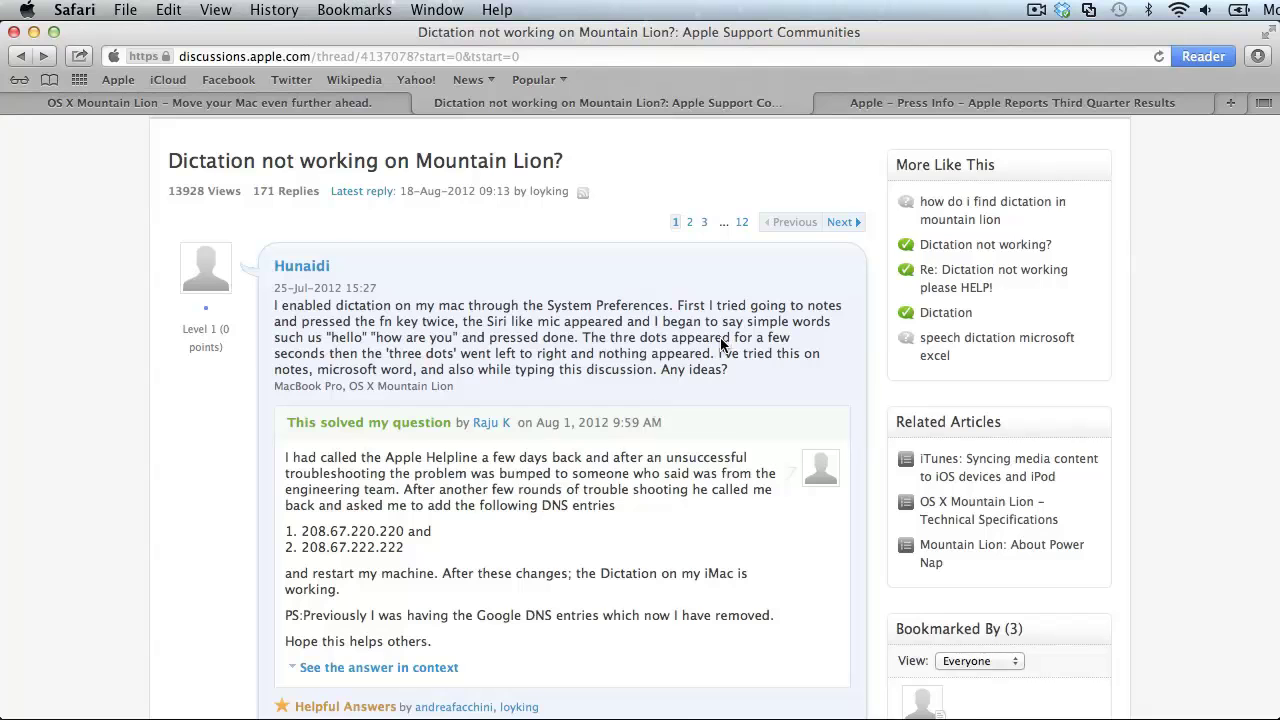
Step: Select the first paragraph of Apple's third-quarter results press release
{"action": "left_click", "coordinate": [910, 104]}
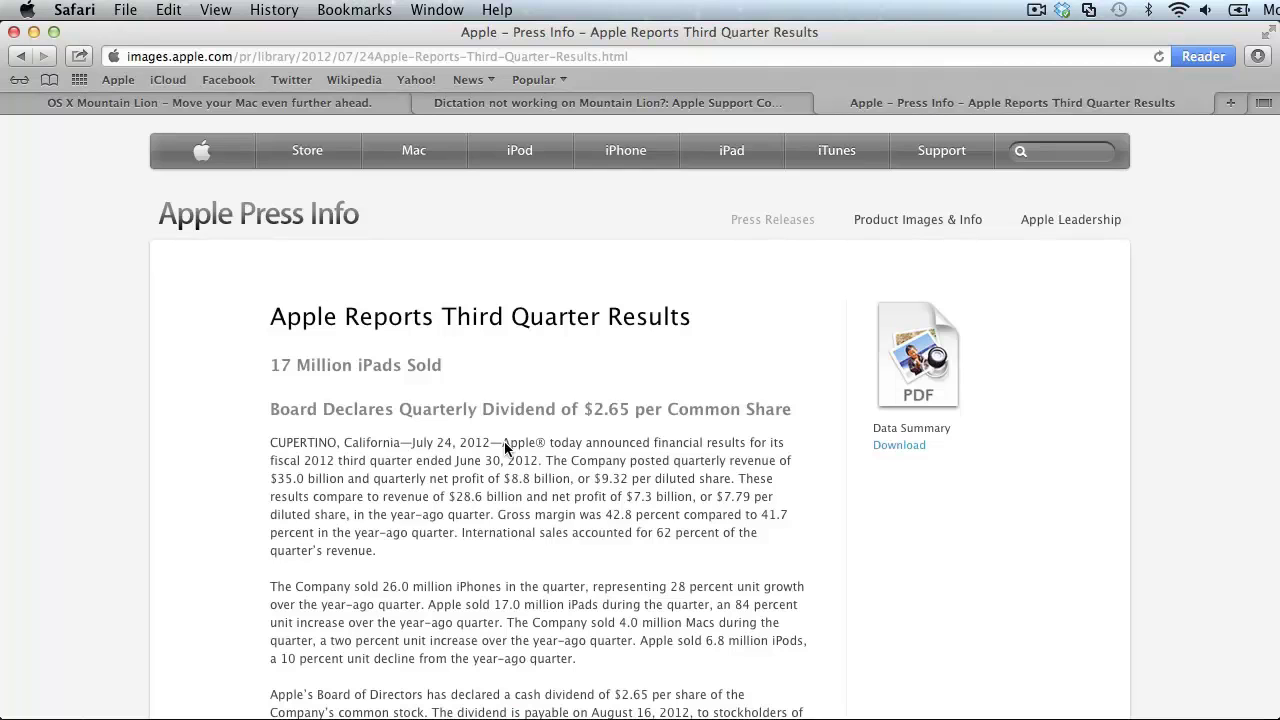
{"action": "left_click_drag", "start_coordinate": [503, 442], "coordinate": [448, 558]}
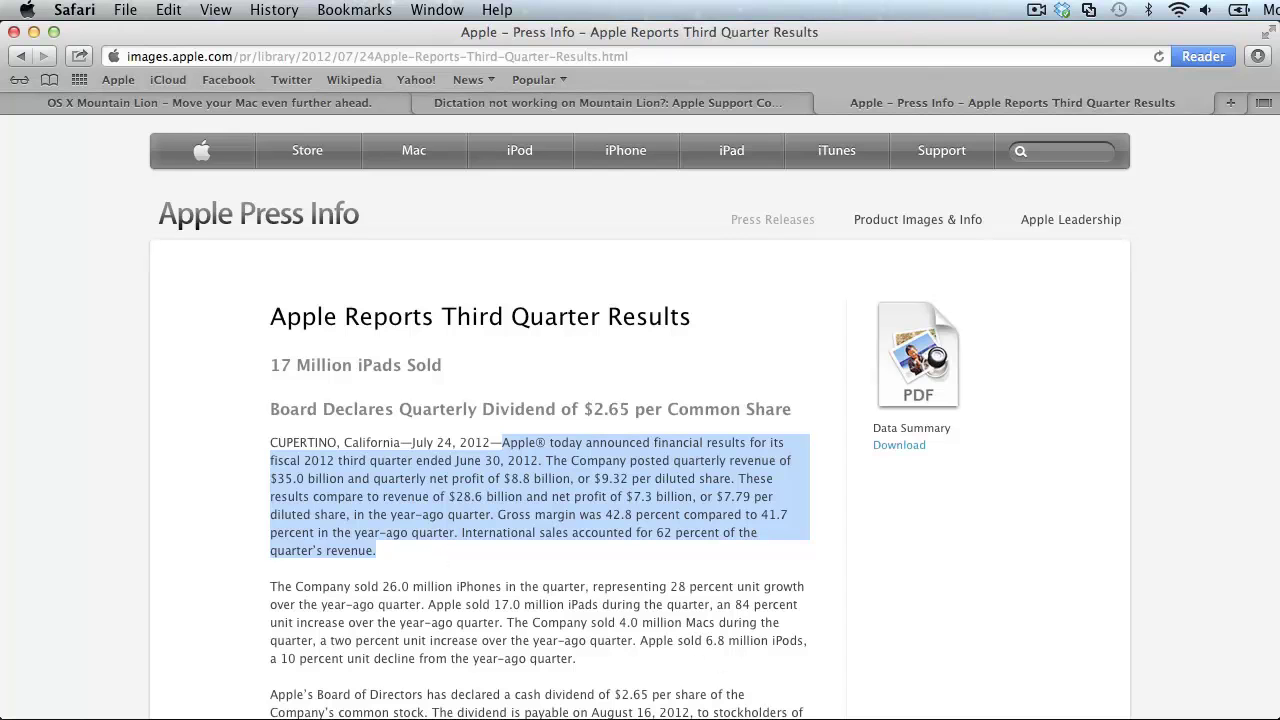
{"action": "key", "text": "super+Tab"}
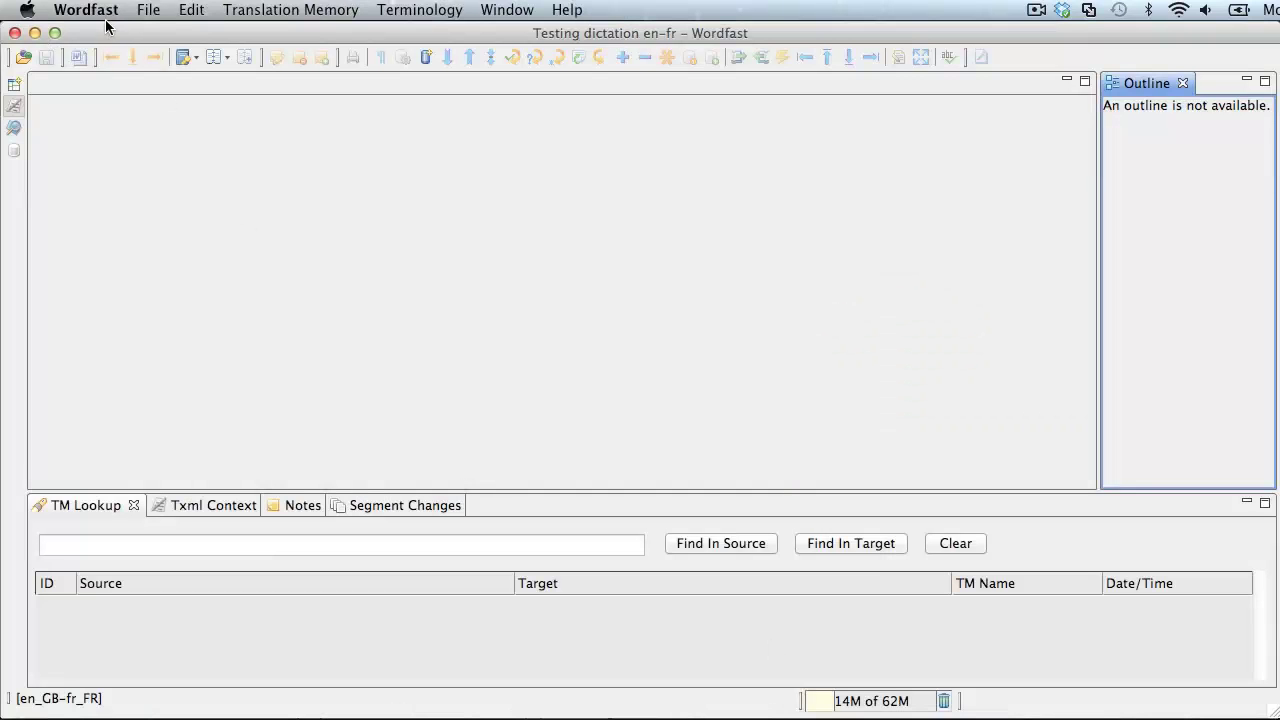
Step: Reopen the recent file apple_results.rtf and open segment 1's French target for editing
{"action": "left_click", "coordinate": [149, 14]}
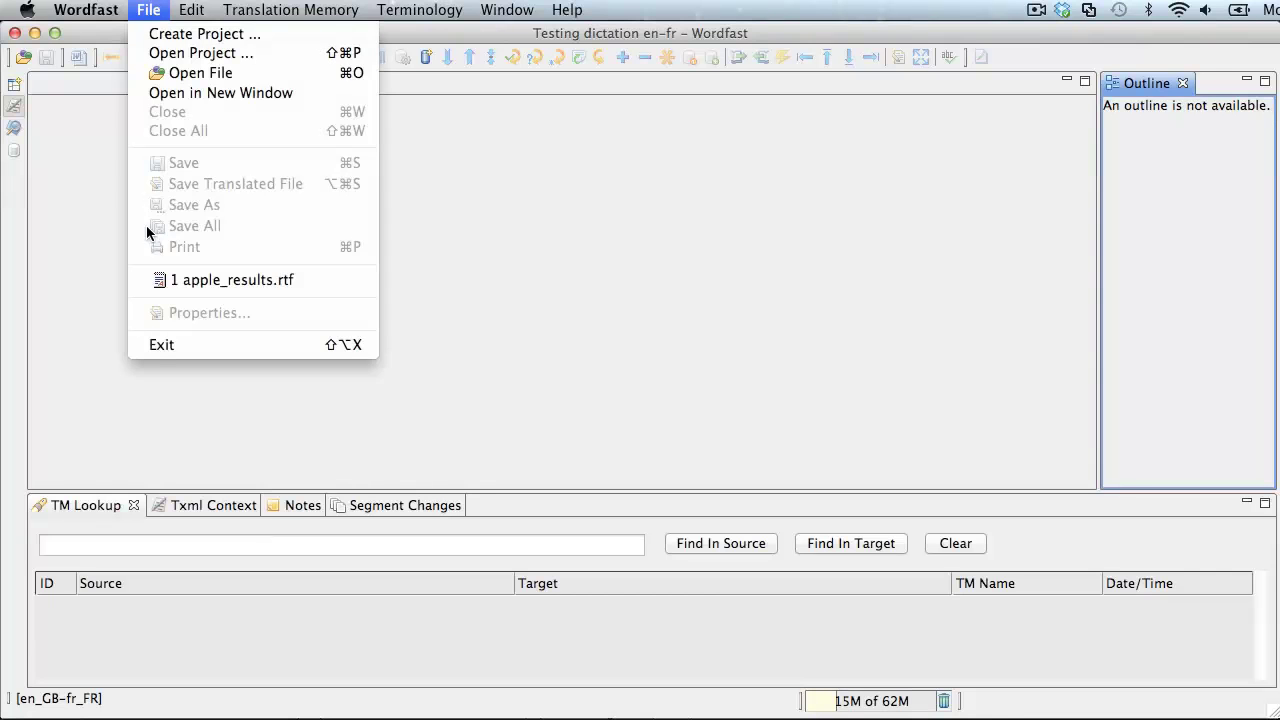
{"action": "left_click", "coordinate": [187, 280]}
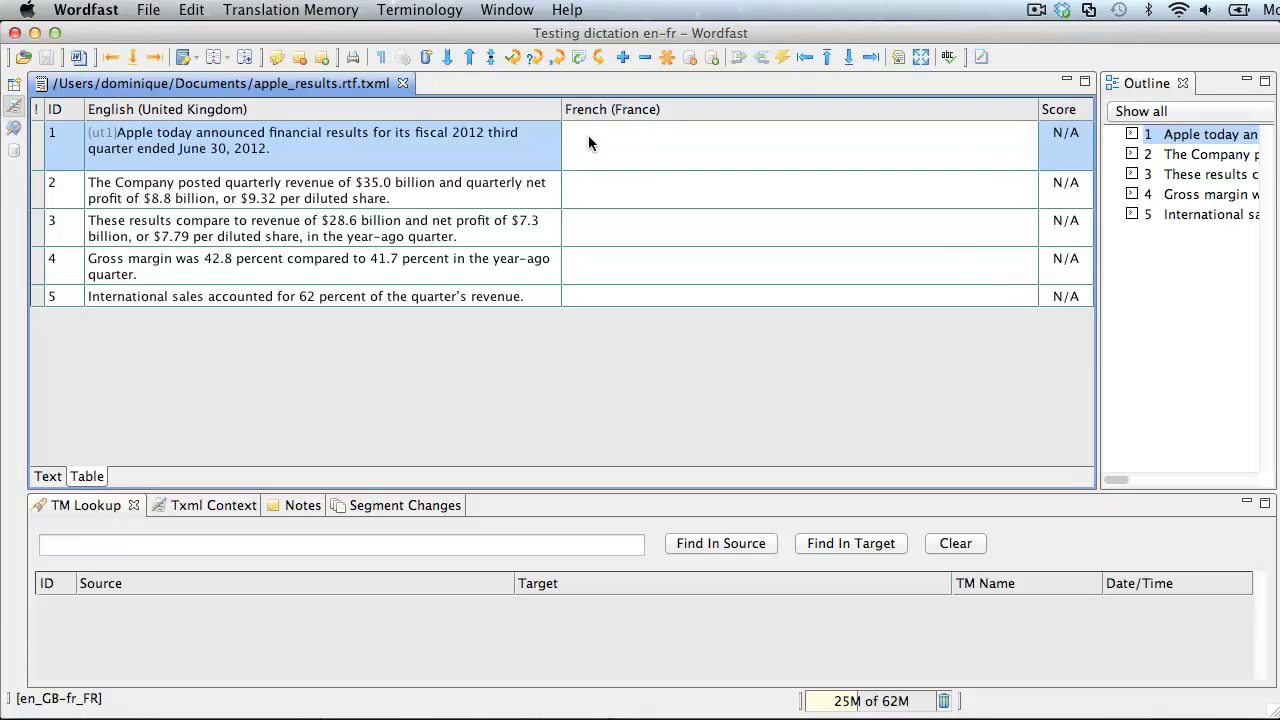
{"action": "left_click", "coordinate": [588, 137]}
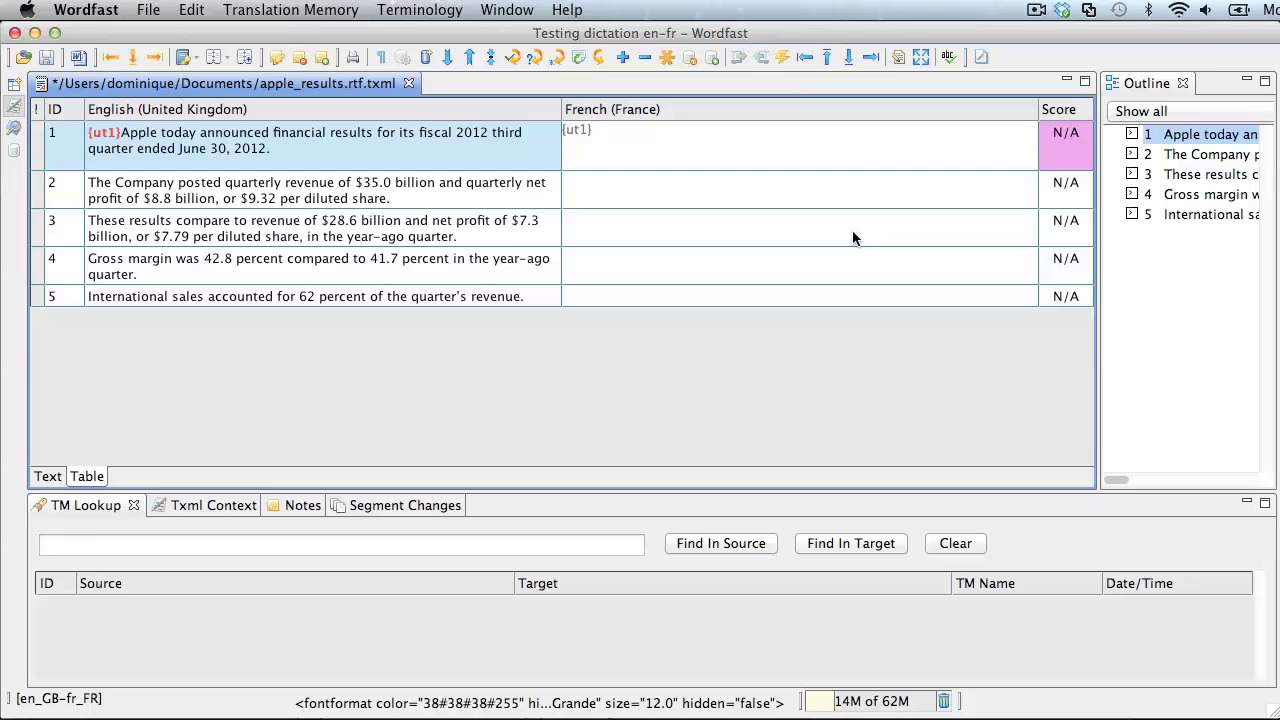
Step: Dictate segment 1's French translation ending '30 juin 2012' and commit it
{"action": "key", "text": "fn"}
{"action": "key", "text": "fn"}
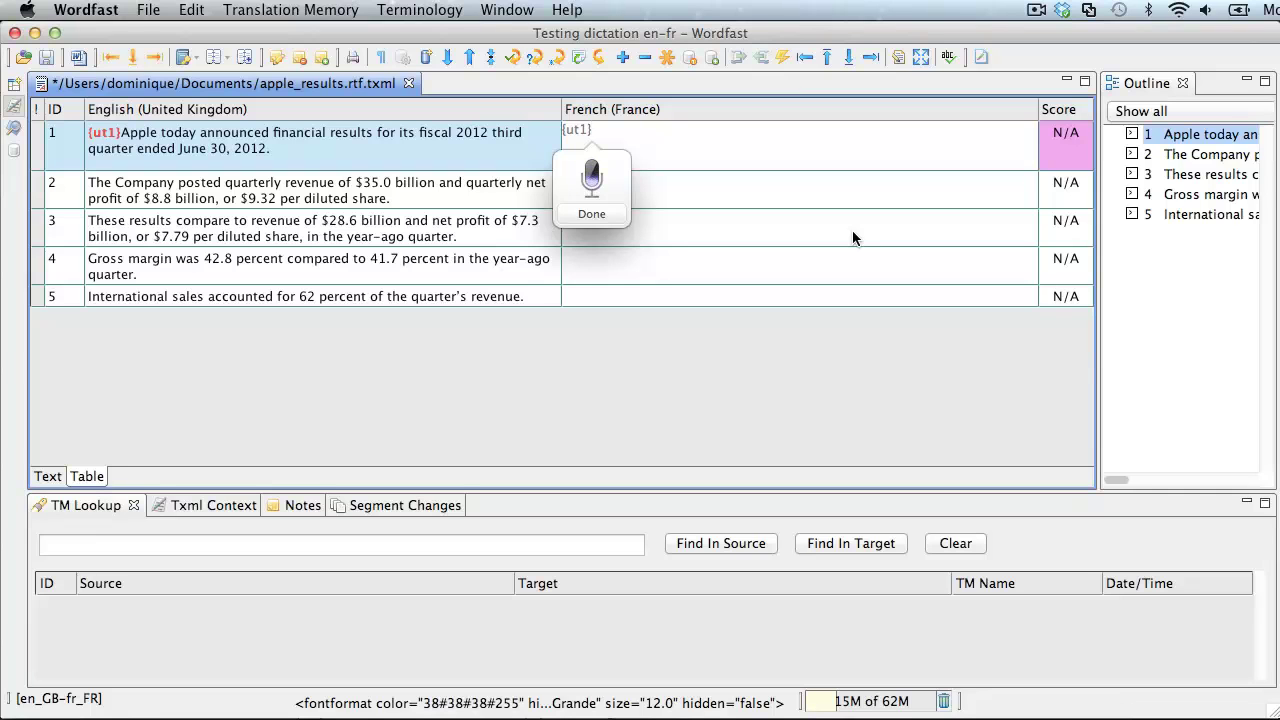
{"action": "key", "text": "Return"}
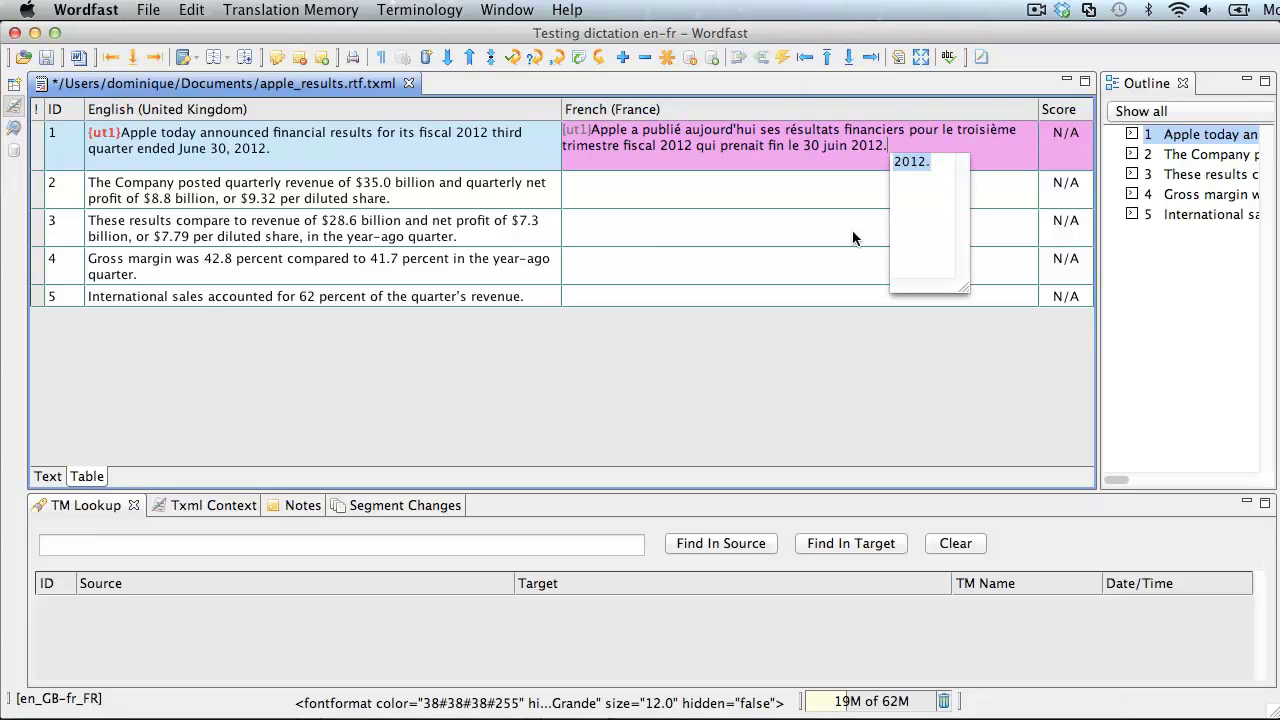
{"action": "key", "text": "alt+Down"}
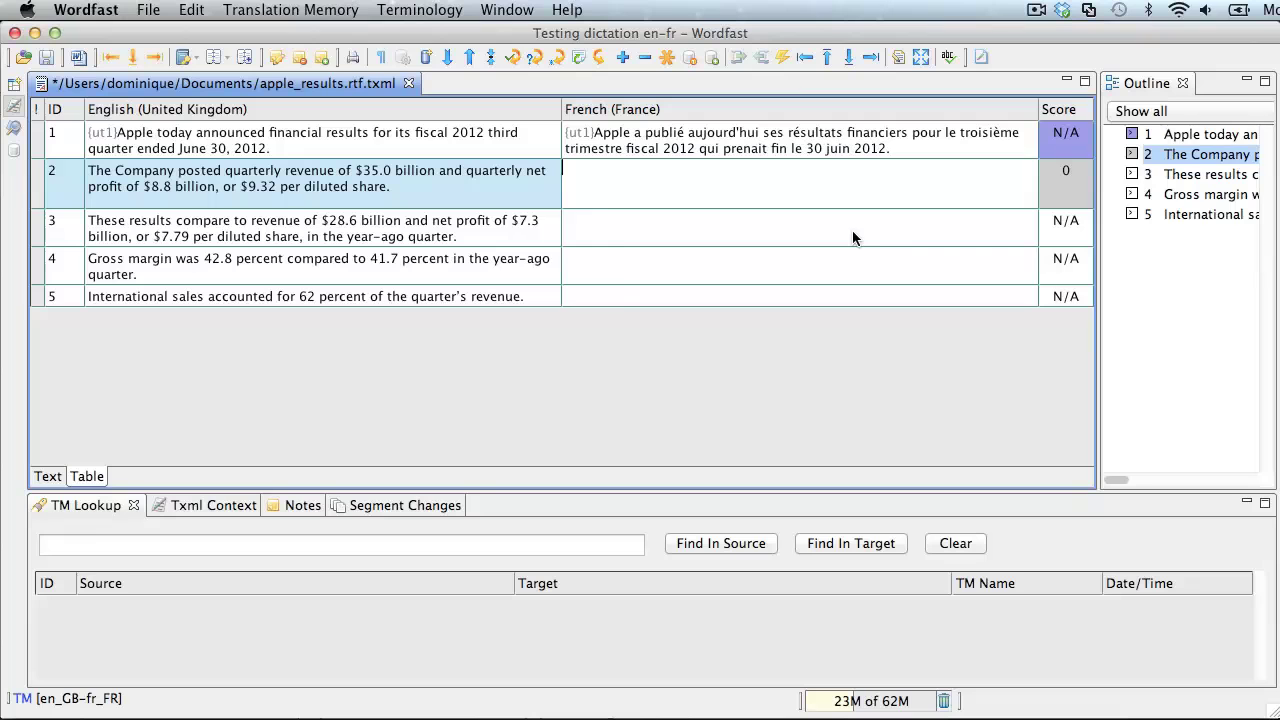
Step: Dictate segment 2's French translation ending '9,32 dollars par action diluée' and commit it
{"action": "key", "text": "fn"}
{"action": "key", "text": "fn"}
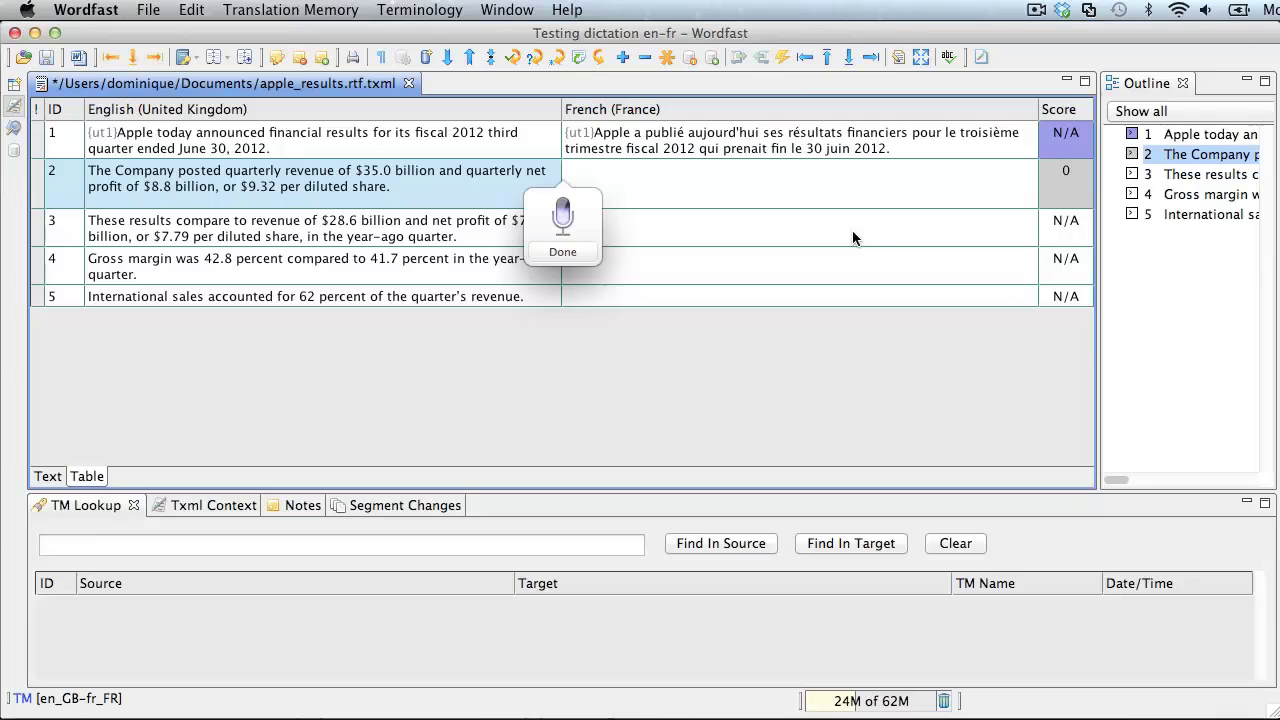
{"action": "key", "text": "Return"}
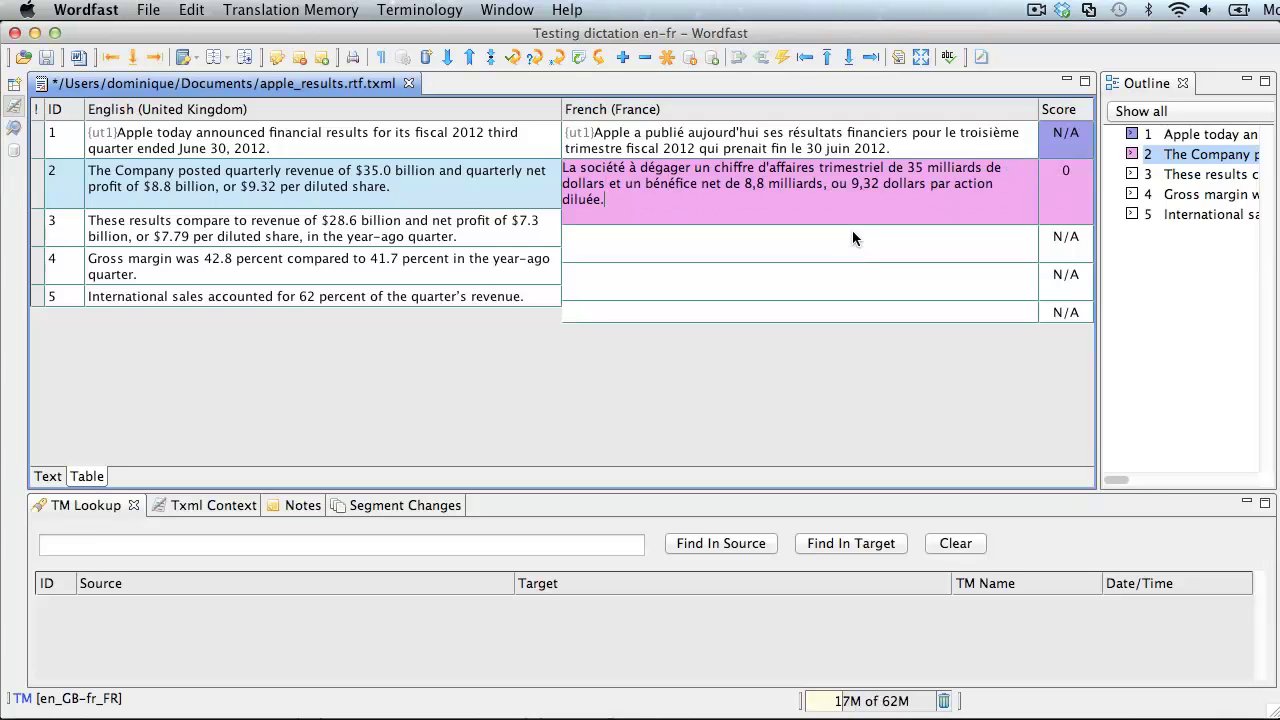
{"action": "left_click", "coordinate": [852, 232]}
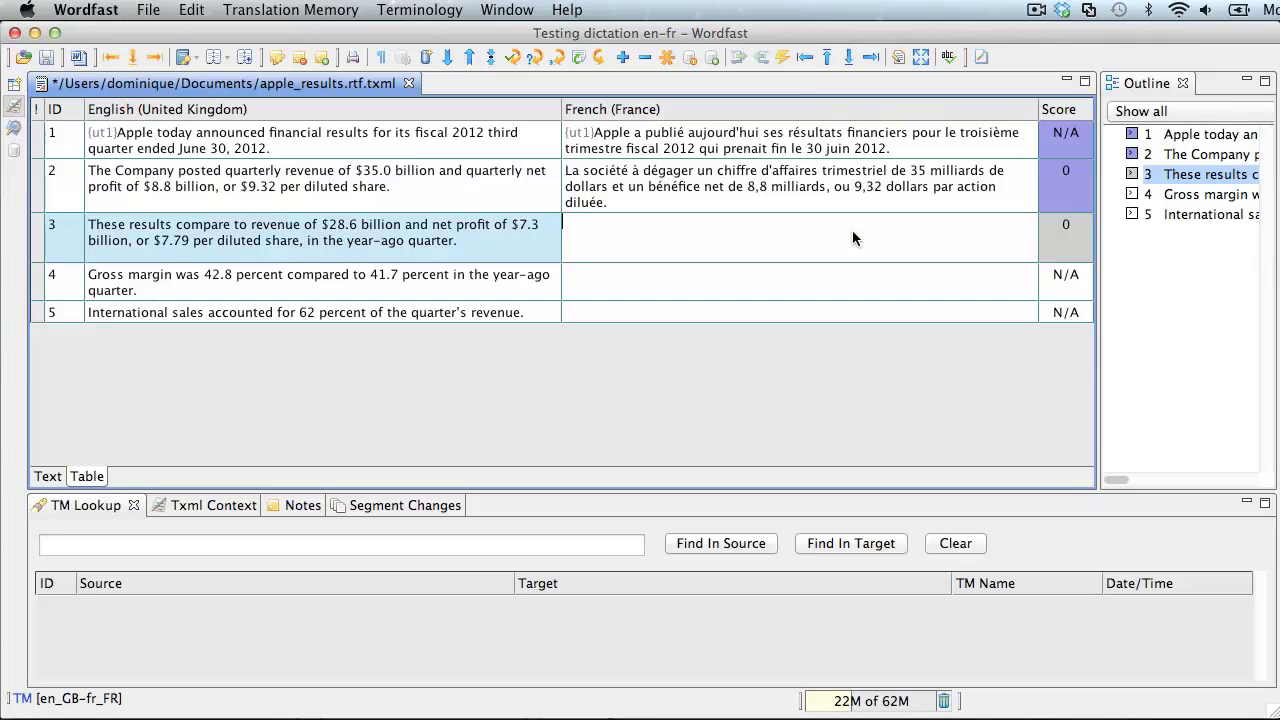
Step: Dictate segment 3's French comparison ending 'même trimestre de l'année précédente.' and confirm it
{"action": "key", "text": "fn"}
{"action": "key", "text": "fn"}
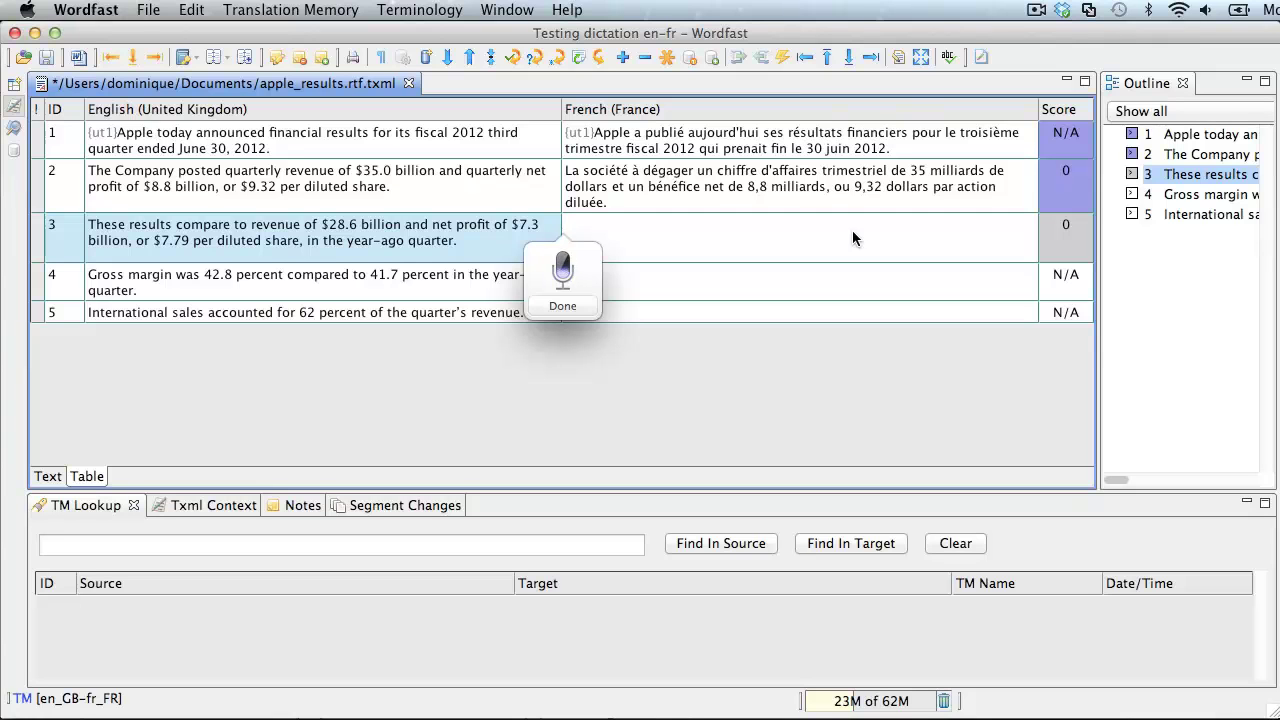
{"action": "key", "text": "fn"}
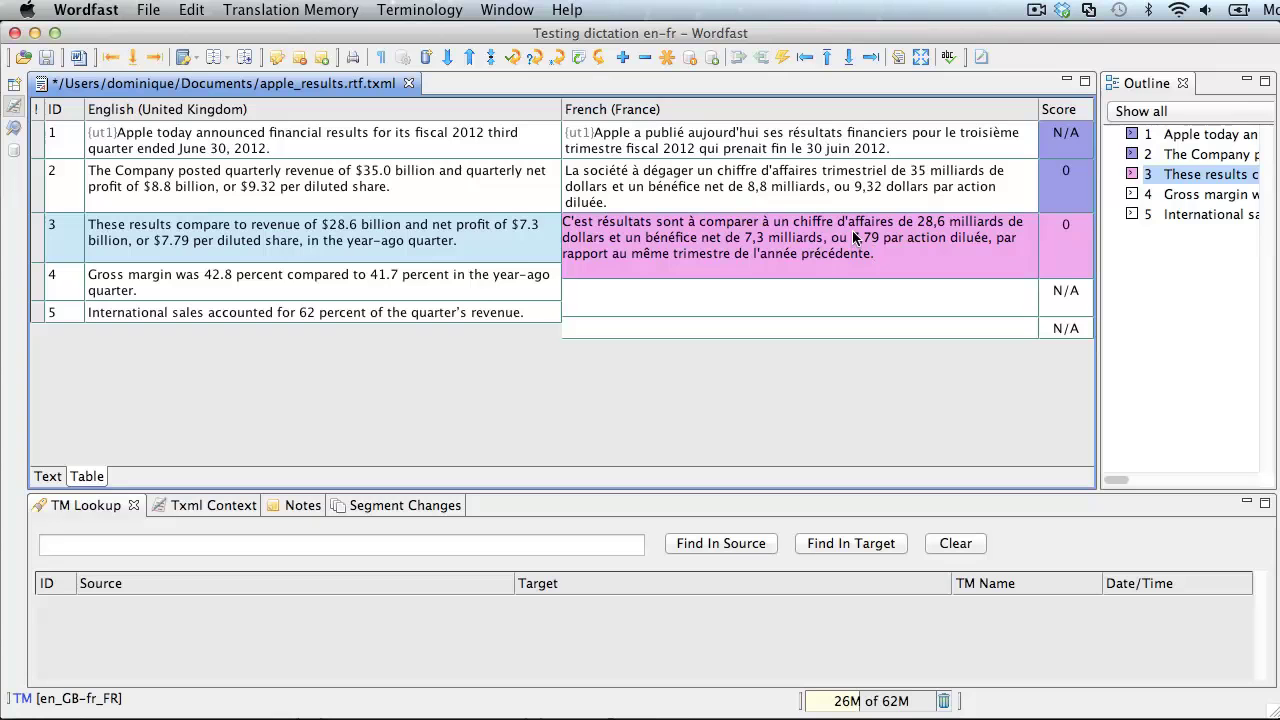
{"action": "key", "text": "alt+Down"}
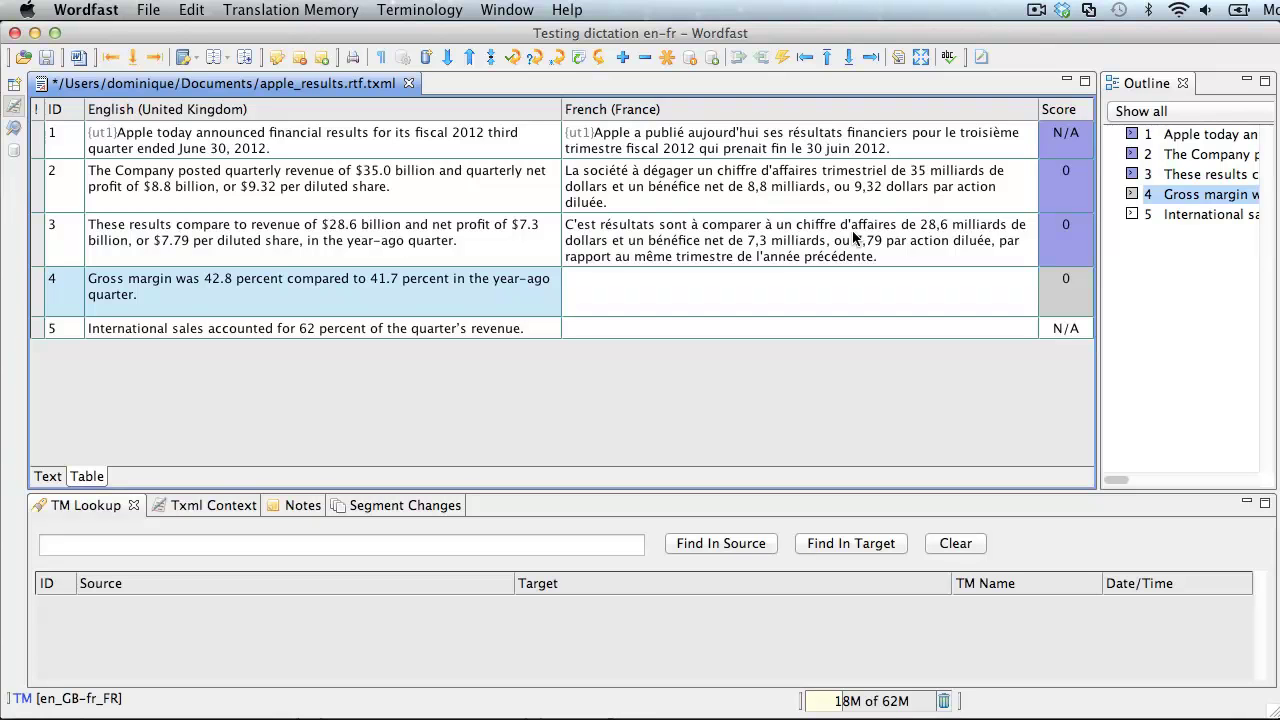
Step: Dictate segment 4's French gross margin sentence (42,8 % vs 41,7 %) and confirm it
{"action": "key", "text": "fn"}
{"action": "key", "text": "fn"}
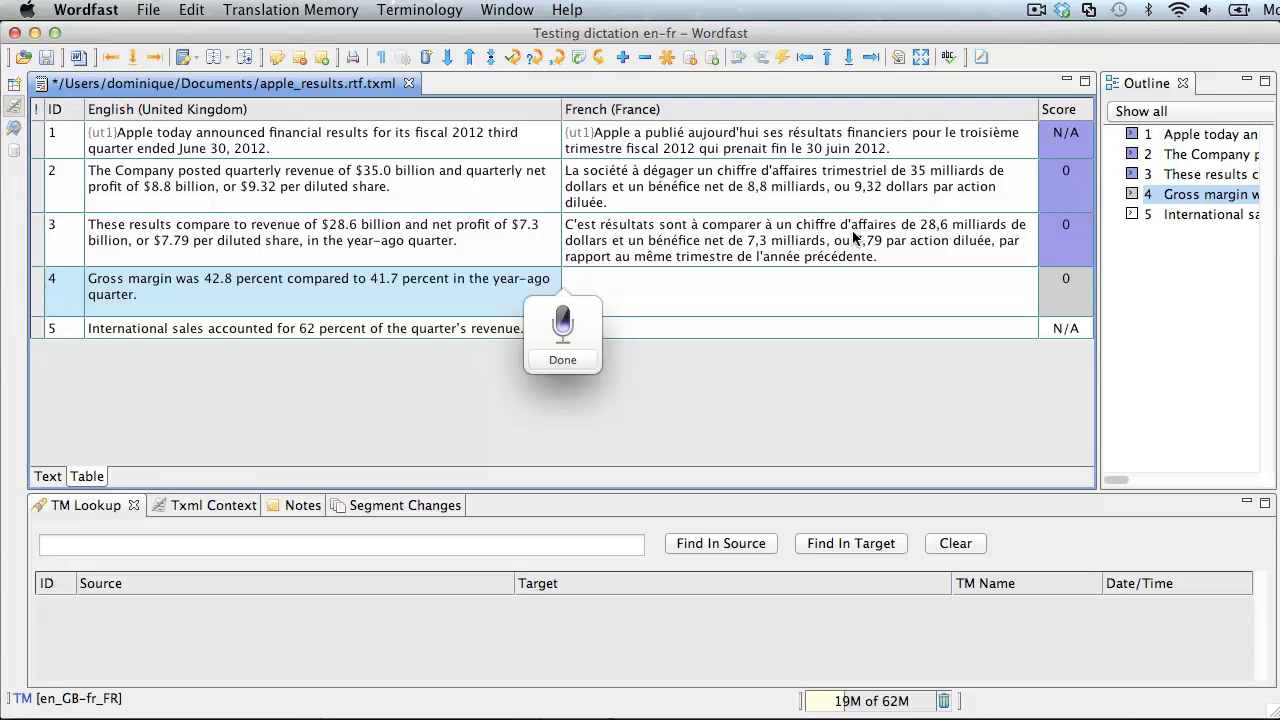
{"action": "key", "text": "Return"}
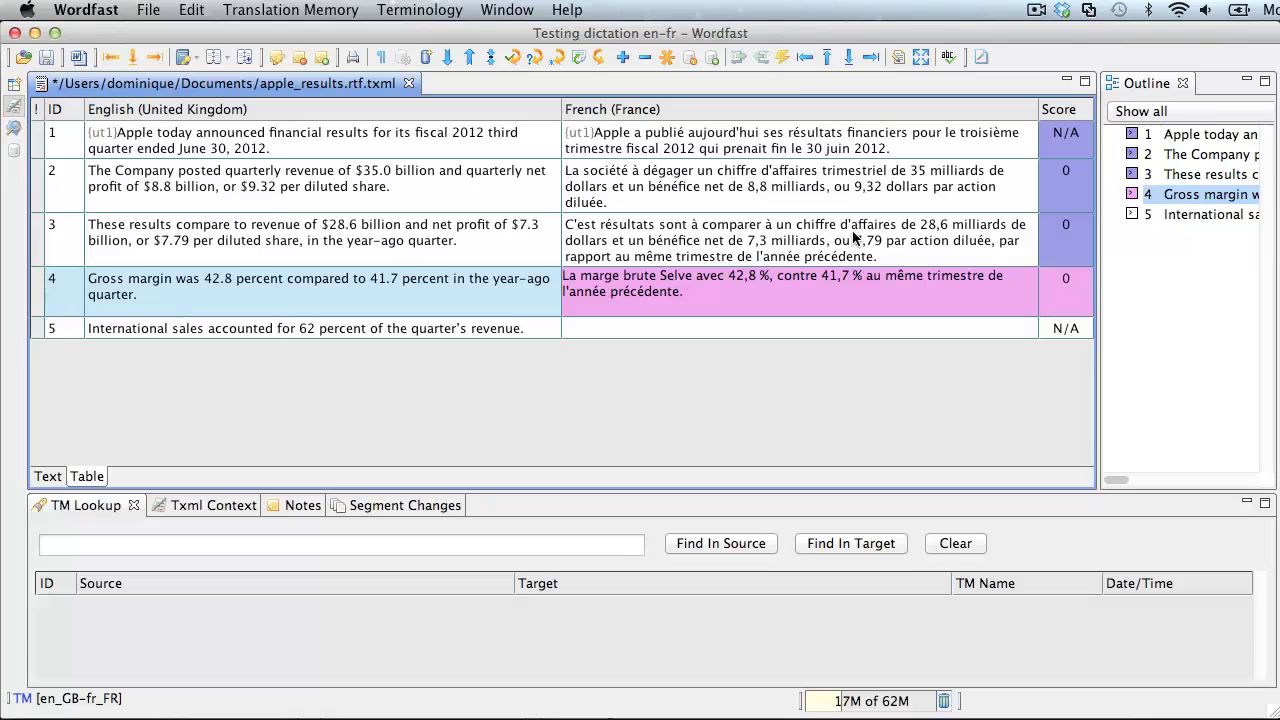
{"action": "key", "text": "alt+Down"}
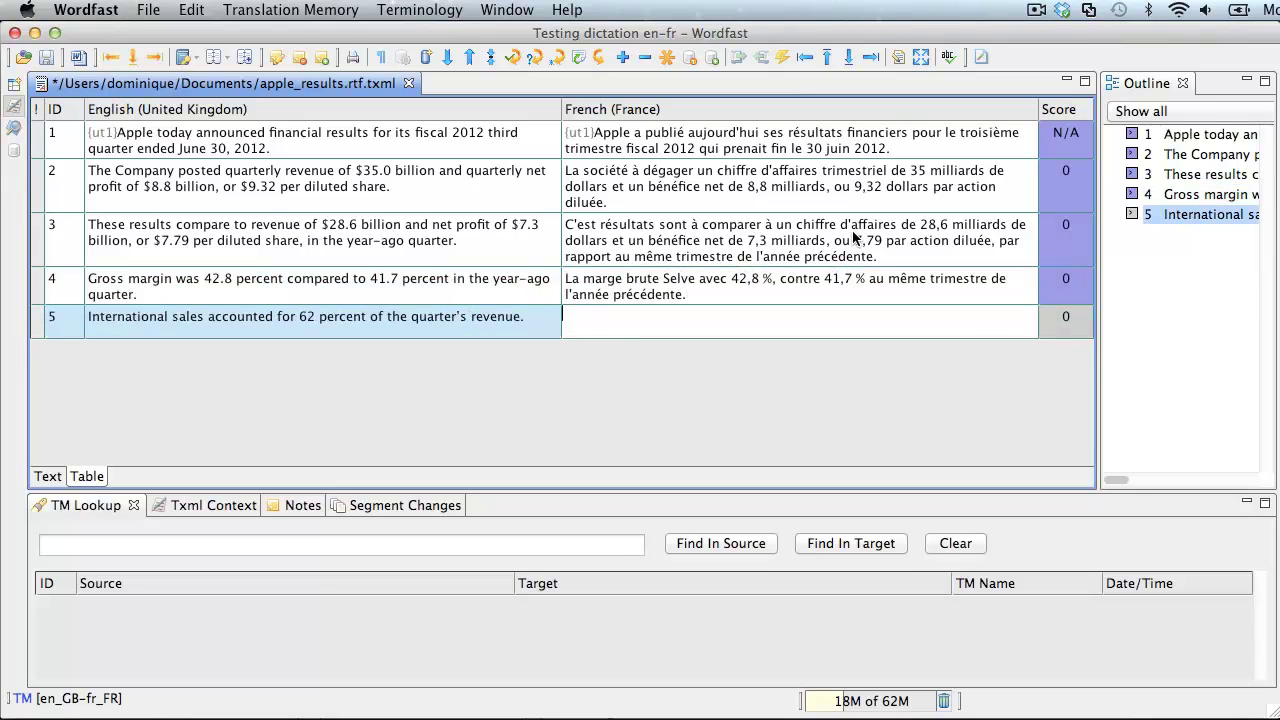
Step: Dictate segment 5's French line on 62 percent international sales, commit it, and decline restarting
{"action": "key", "text": "fn"}
{"action": "key", "text": "fn"}
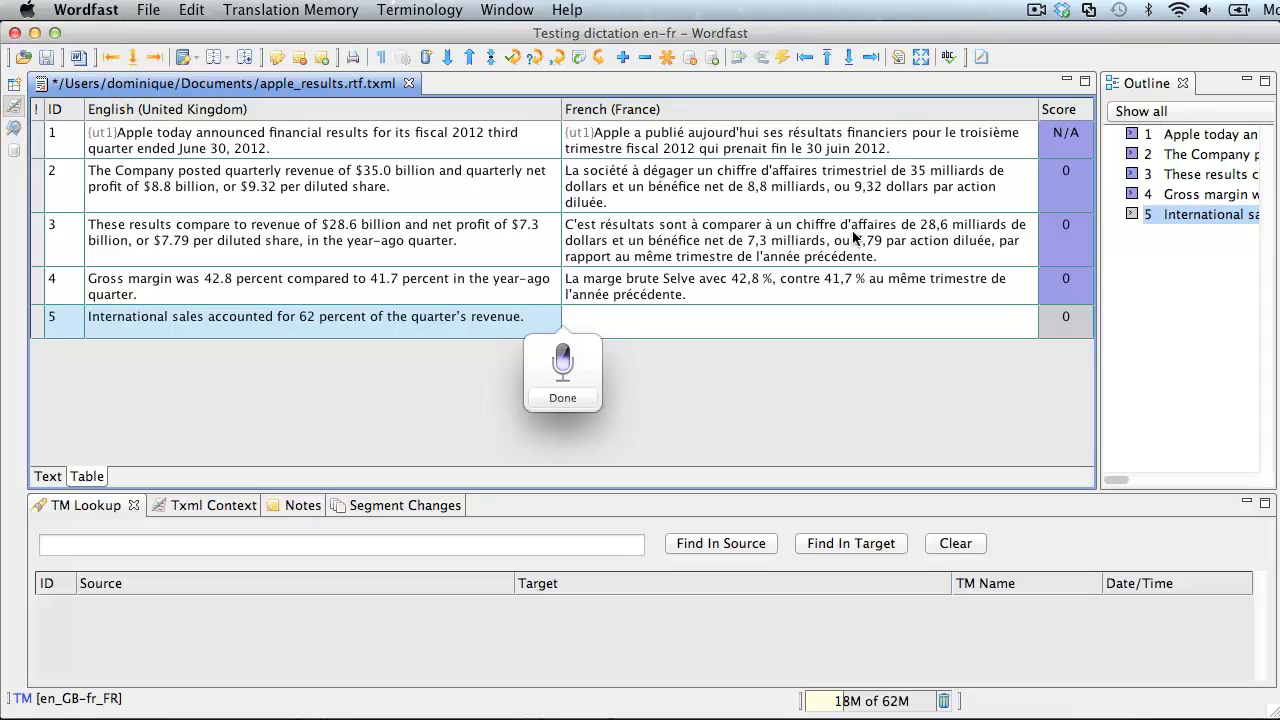
{"action": "key", "text": "fn"}
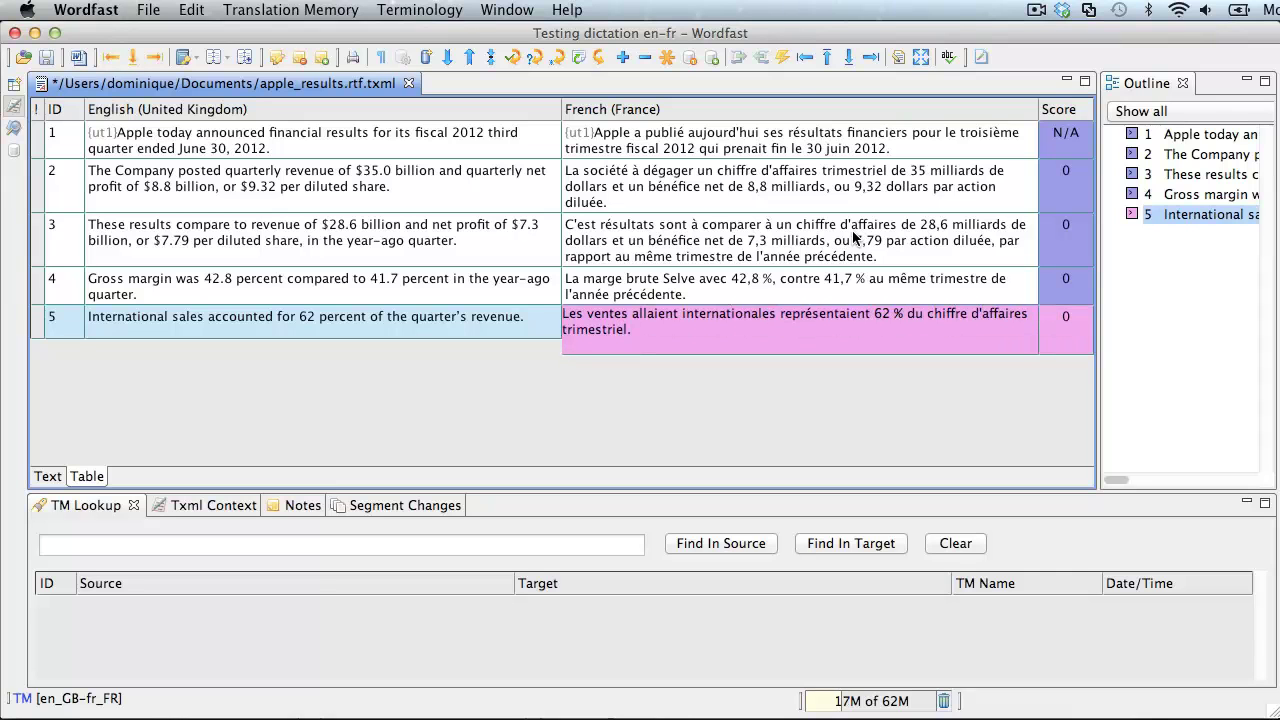
{"action": "key", "text": "alt+Down"}
{"action": "key", "text": "Return"}
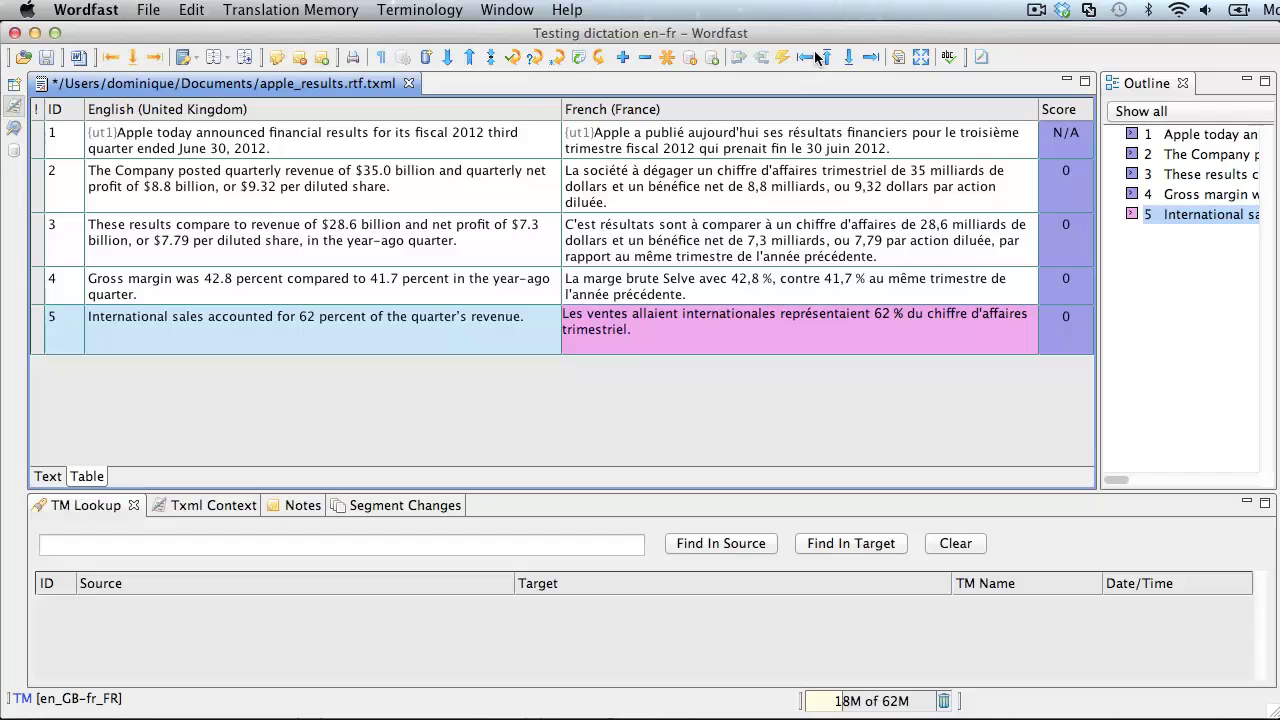
Step: Fix segment 2 to read 'a dégagé' and retype segment 3's opening 'Ce résultats sont à comparer…'
{"action": "left_click", "coordinate": [712, 140]}
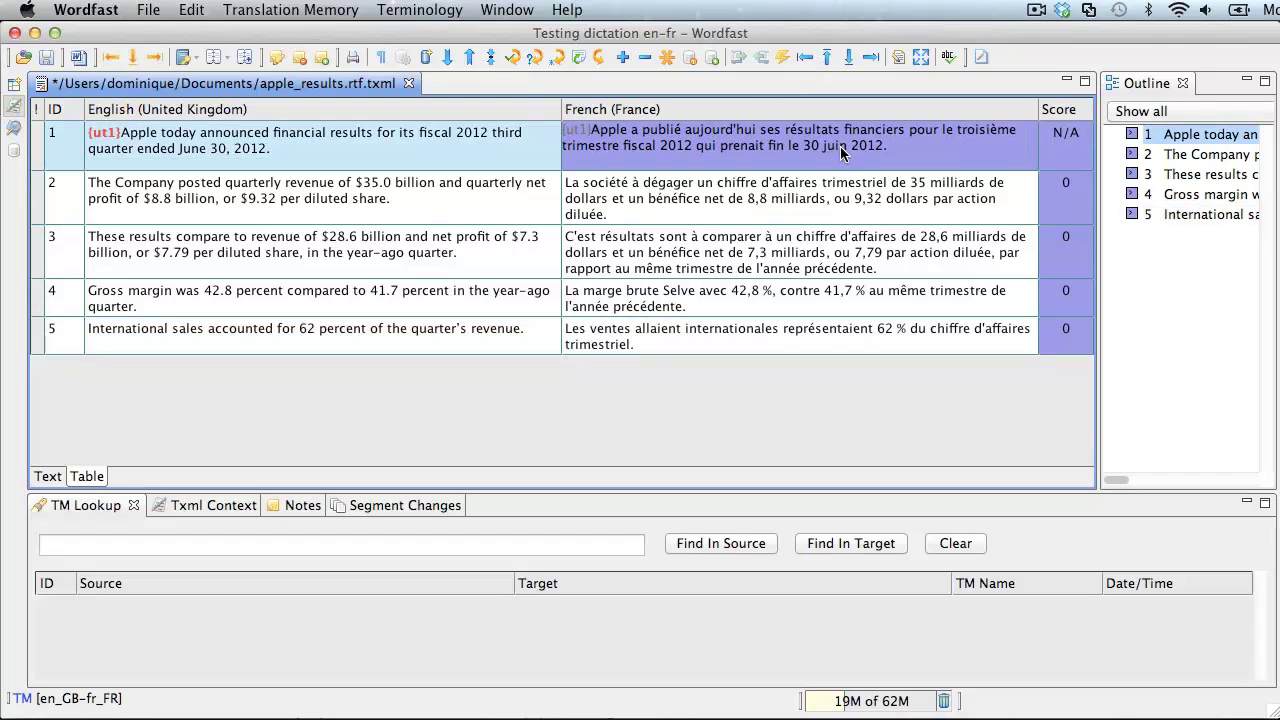
{"action": "left_click", "coordinate": [641, 185]}
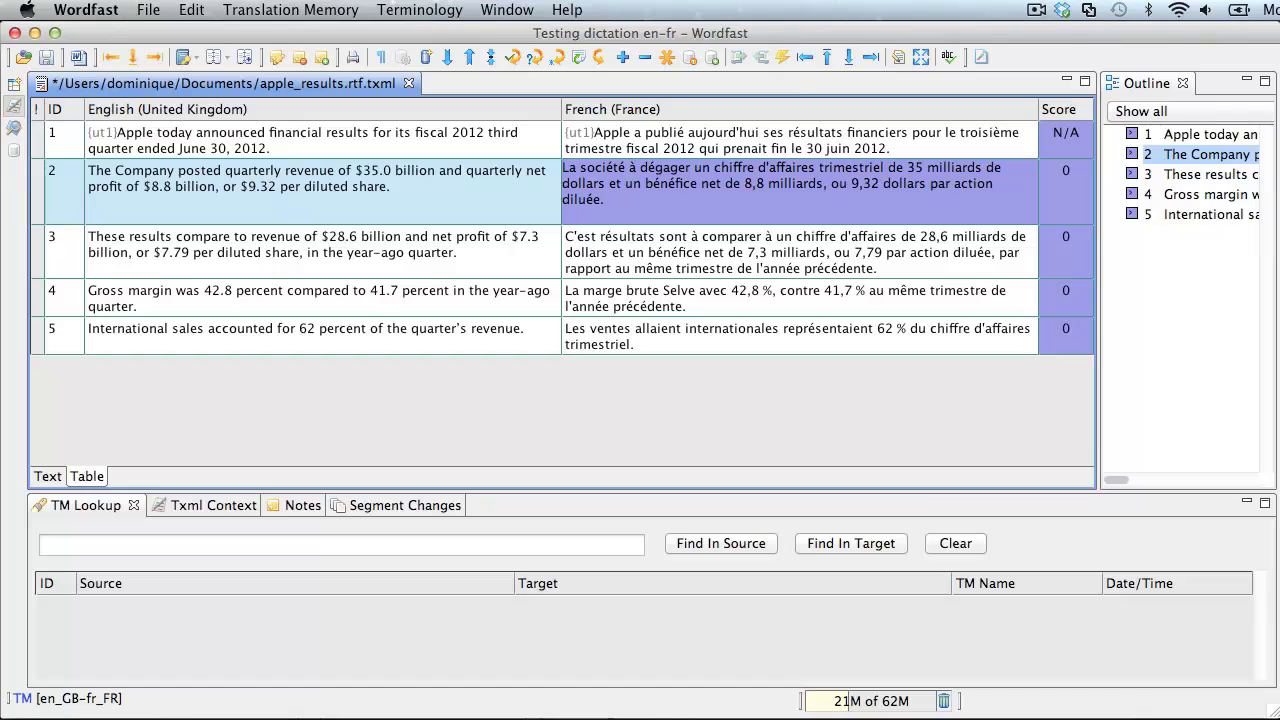
{"action": "key", "text": "BackSpace"}
{"action": "type", "text": "a"}
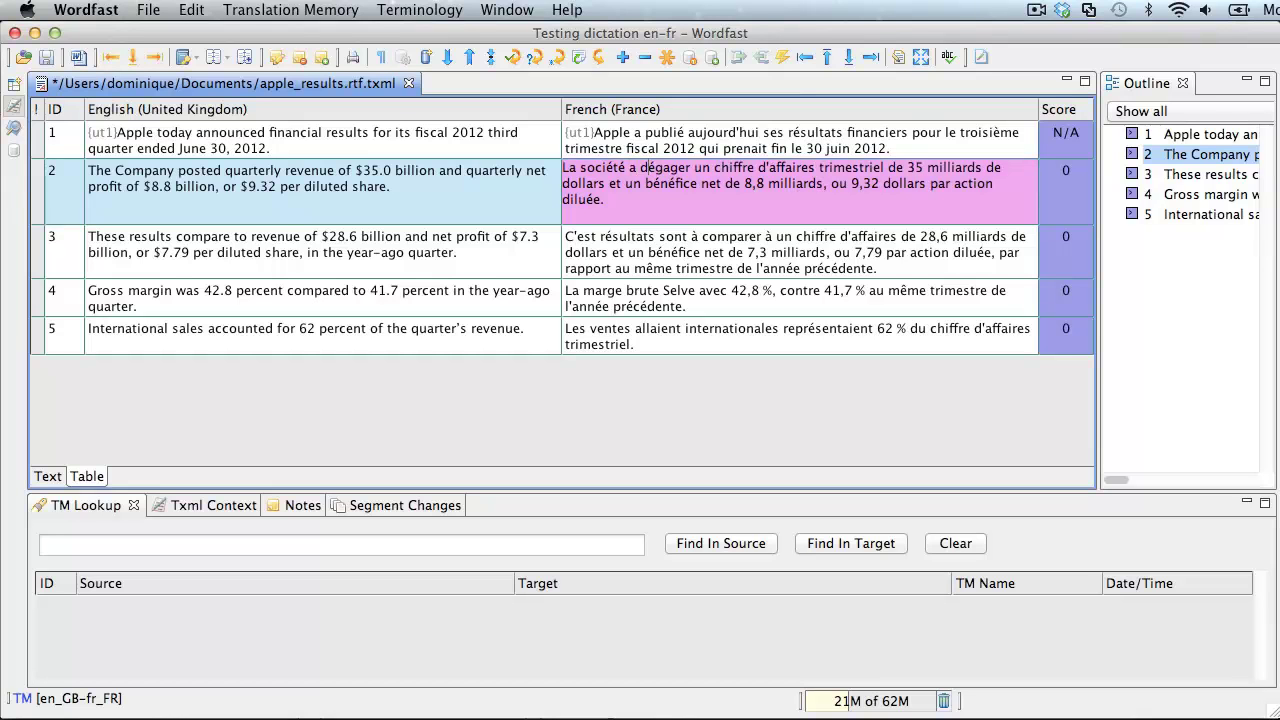
{"action": "key", "text": "BackSpace"}
{"action": "key", "text": "BackSpace"}
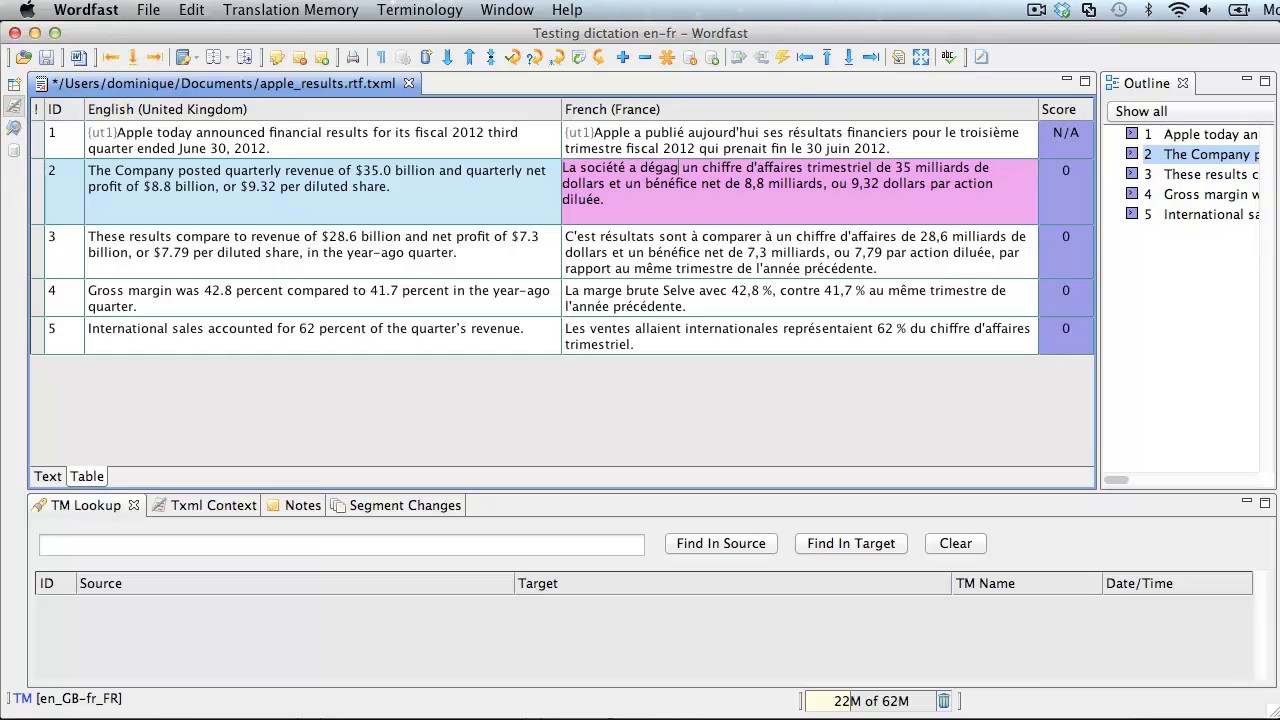
{"action": "type", "text": "é"}
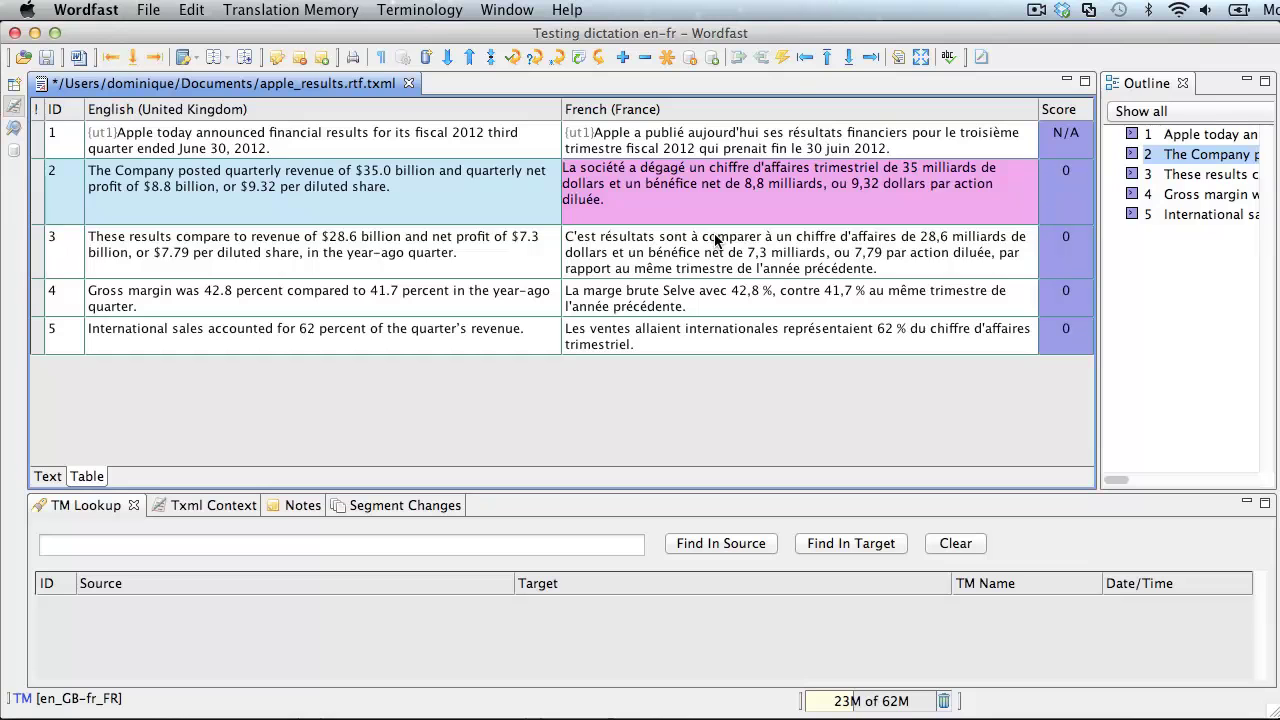
{"action": "left_click", "coordinate": [715, 240]}
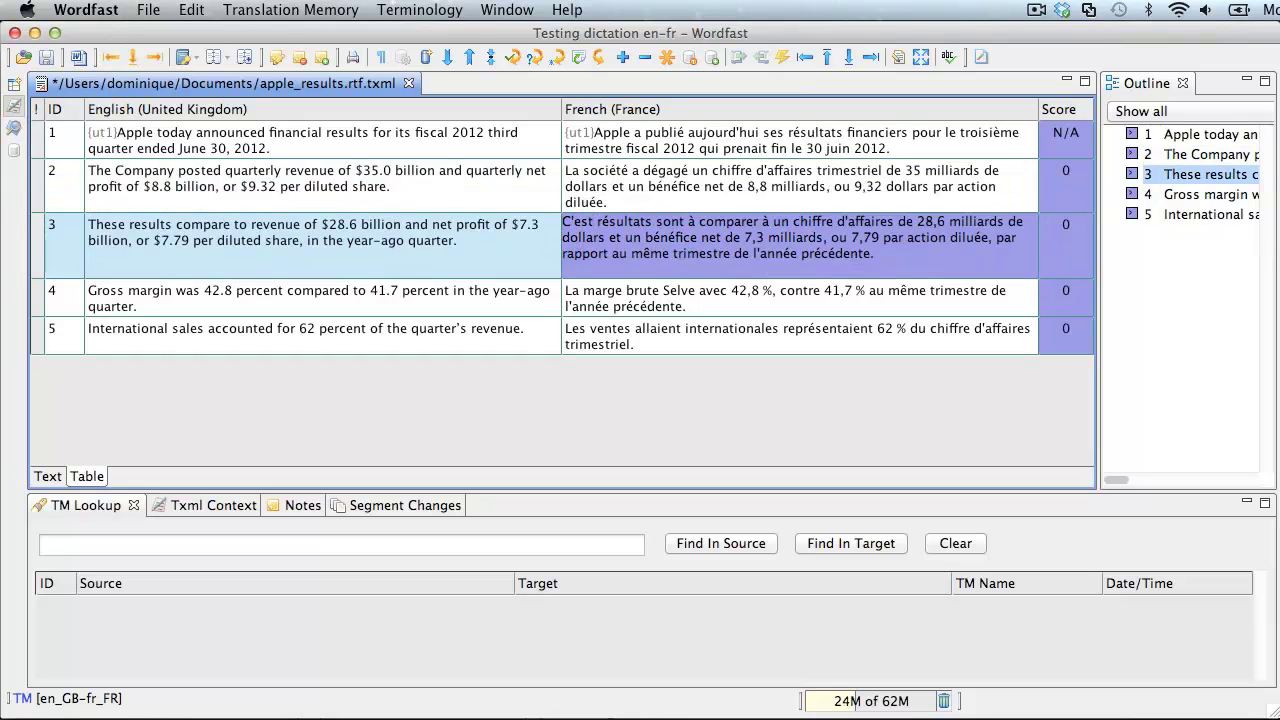
{"action": "type", "text": "Ce résultats sont à comparer à un chiffre d'affaires de 28,6 milliards de dollars et un bénéfice net de 7,3 milliards, ou 7,79 par action diluée, par rapport au même trimestre de l'année précédente."}
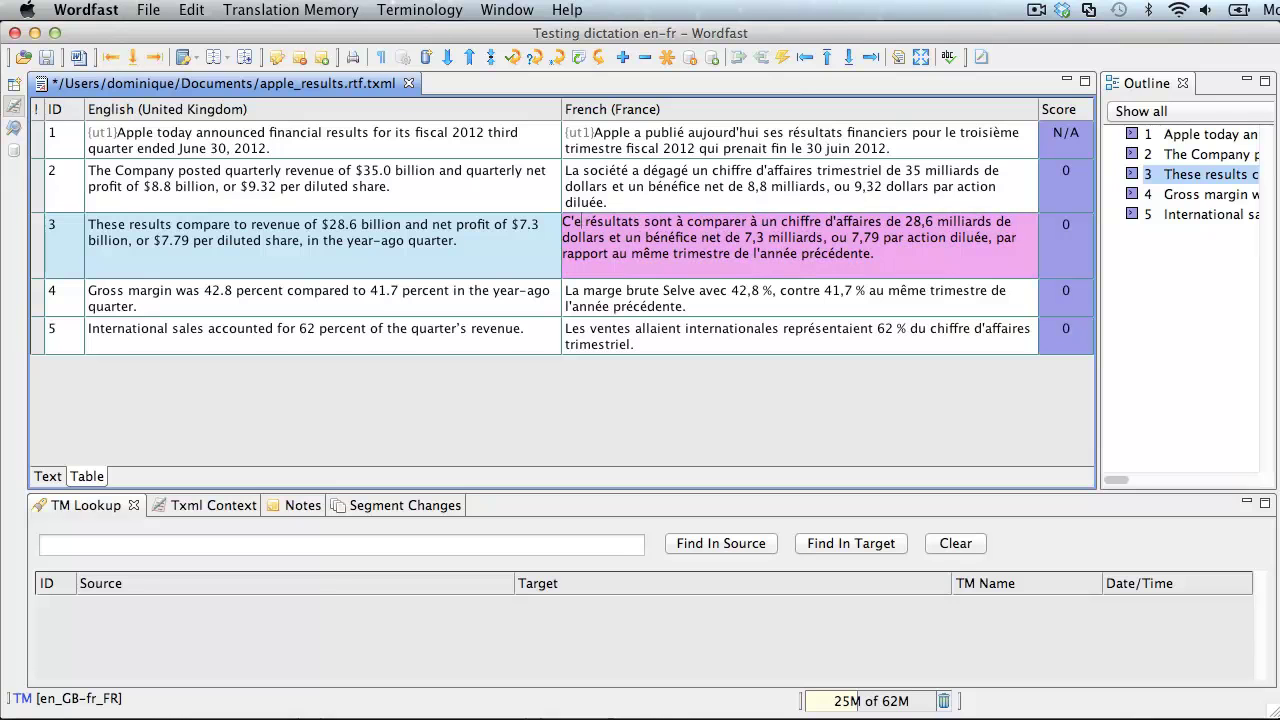
{"action": "type", "text": "s"}
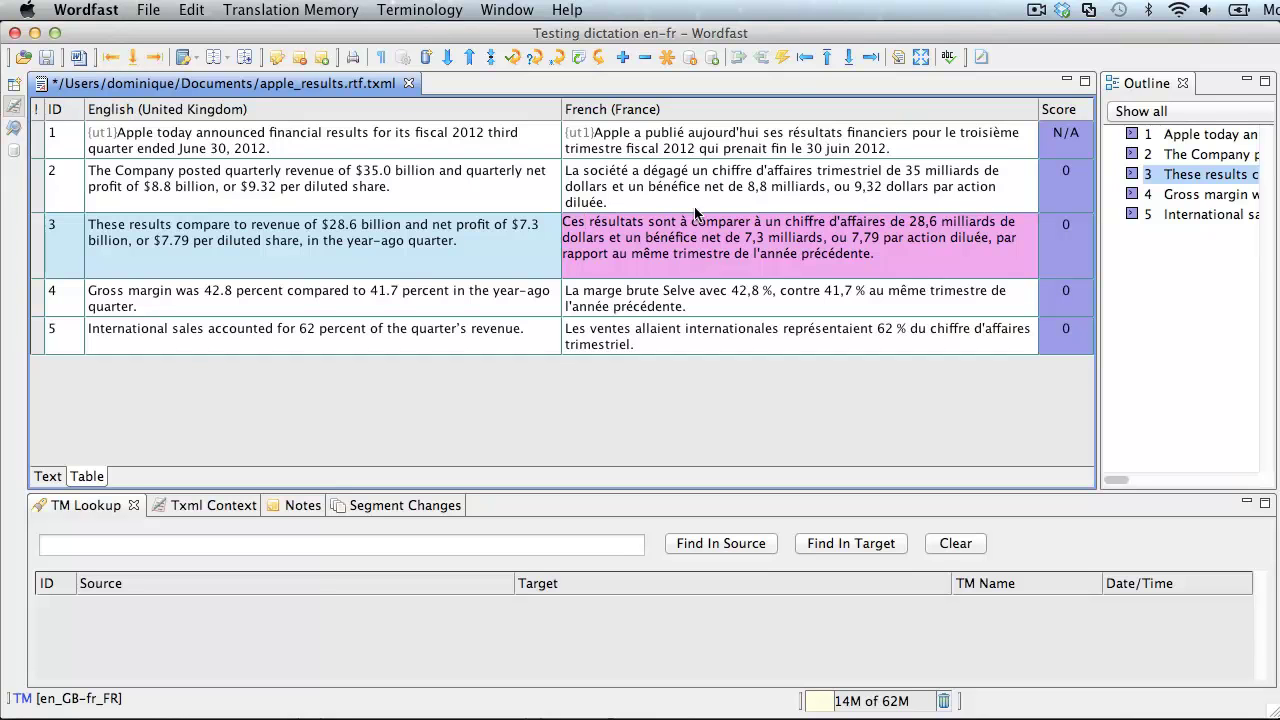
Step: Replace the misdictated 'Selve' in segment 4 with 's'élevait' and confirm the segment
{"action": "left_click", "coordinate": [690, 283]}
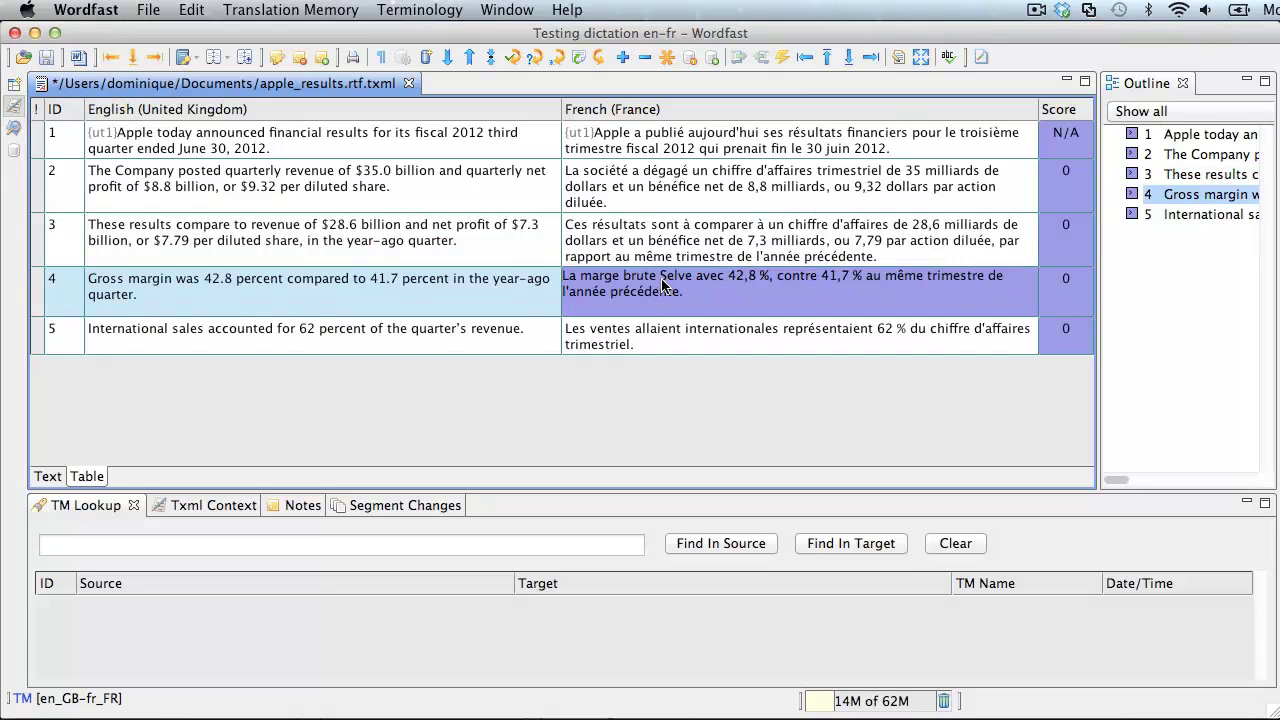
{"action": "left_click", "coordinate": [675, 280]}
{"action": "key", "text": "BackSpace"}
{"action": "key", "text": "BackSpace"}
{"action": "key", "text": "BackSpace"}
{"action": "key", "text": "BackSpace"}
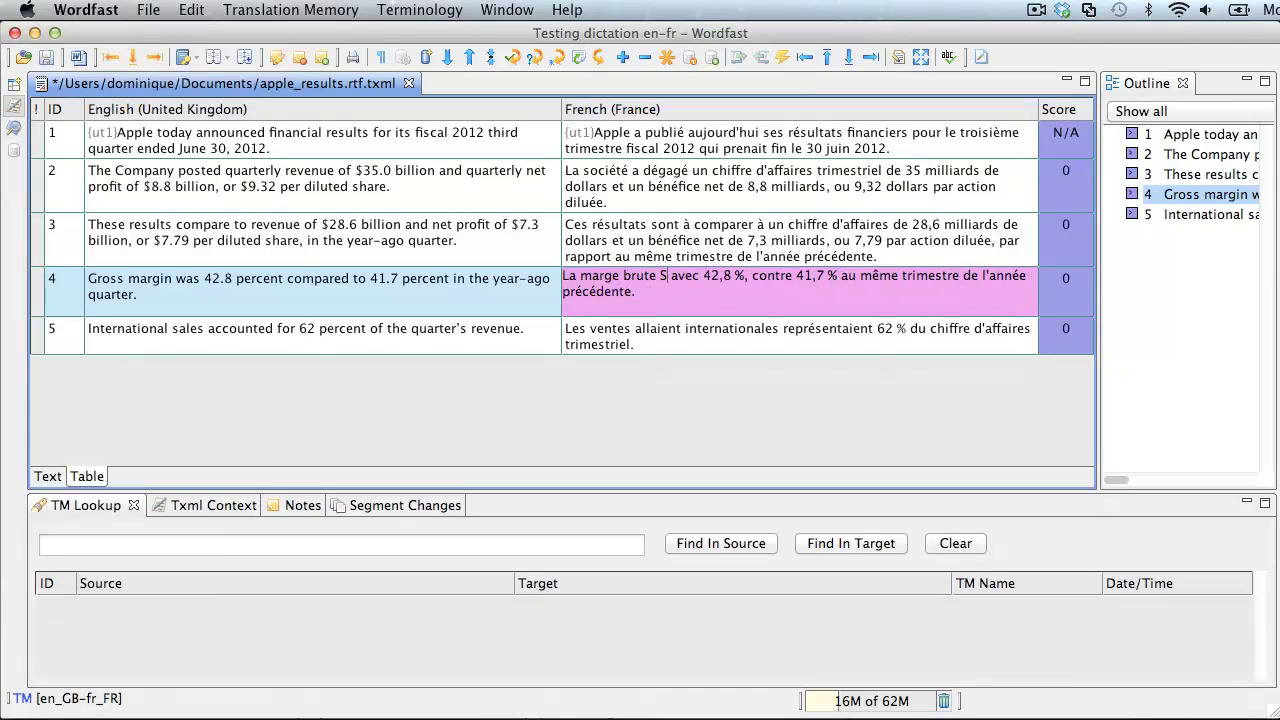
{"action": "key", "text": "BackSpace"}
{"action": "type", "text": "s'ékle"}
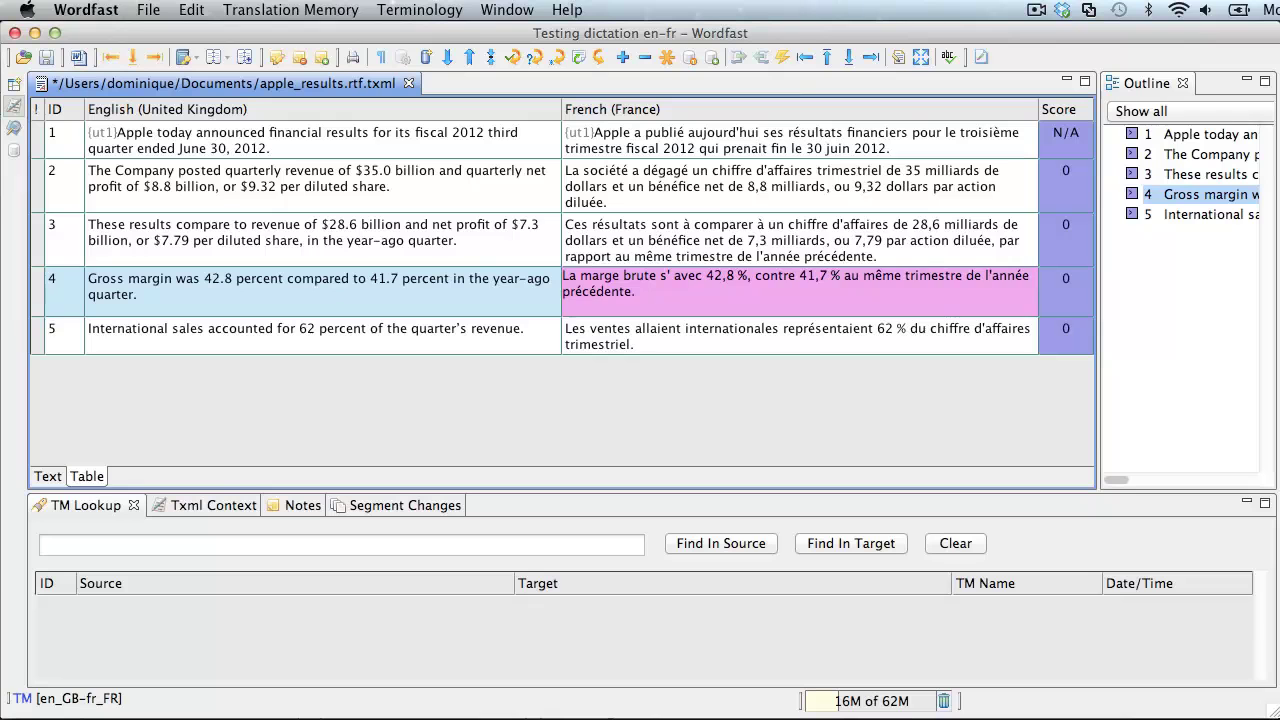
{"action": "type", "text": "vait"}
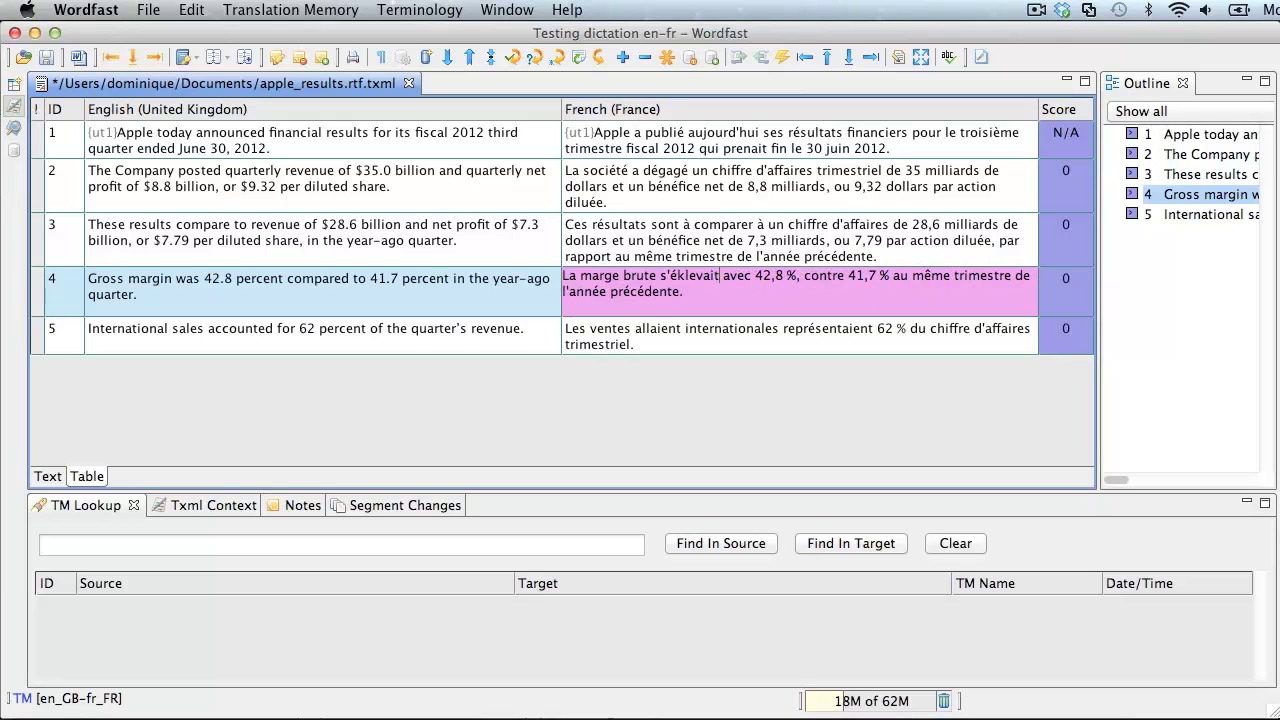
{"action": "key", "text": "alt+Down"}
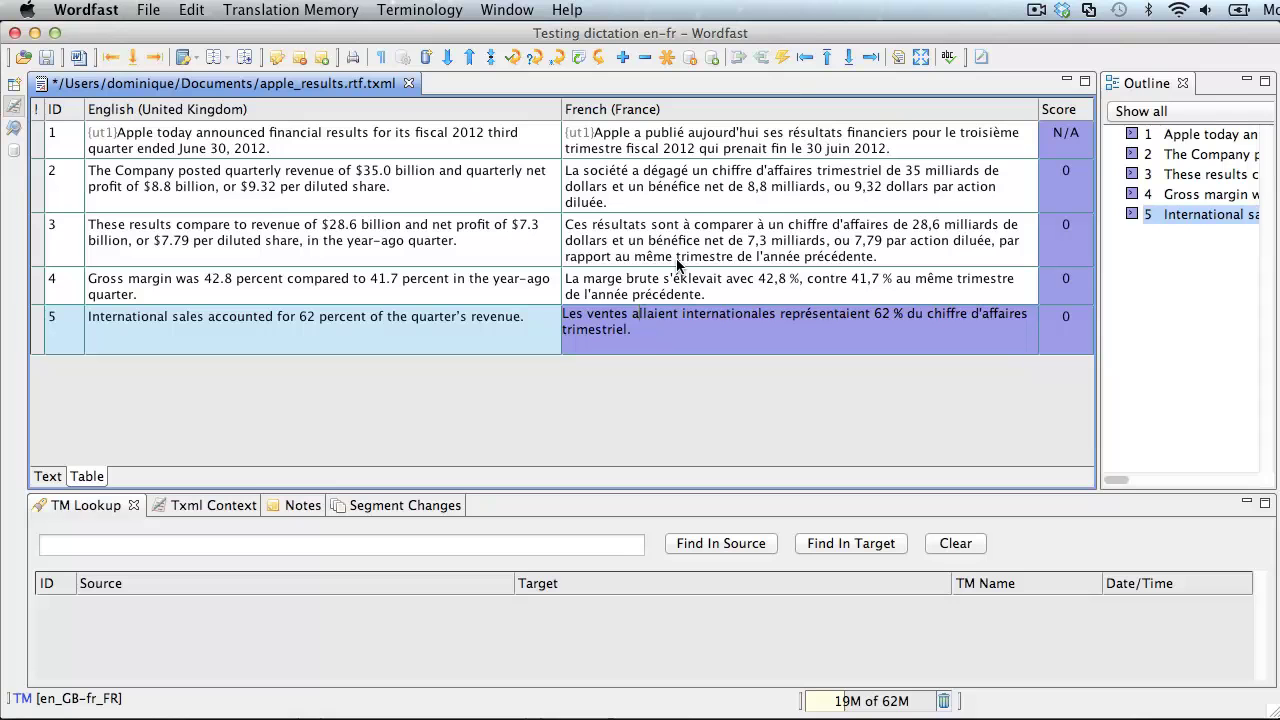
Step: Correct segment 5 to 'Les ventes à l'international' and confirm the last segment
{"action": "left_click", "coordinate": [634, 318]}
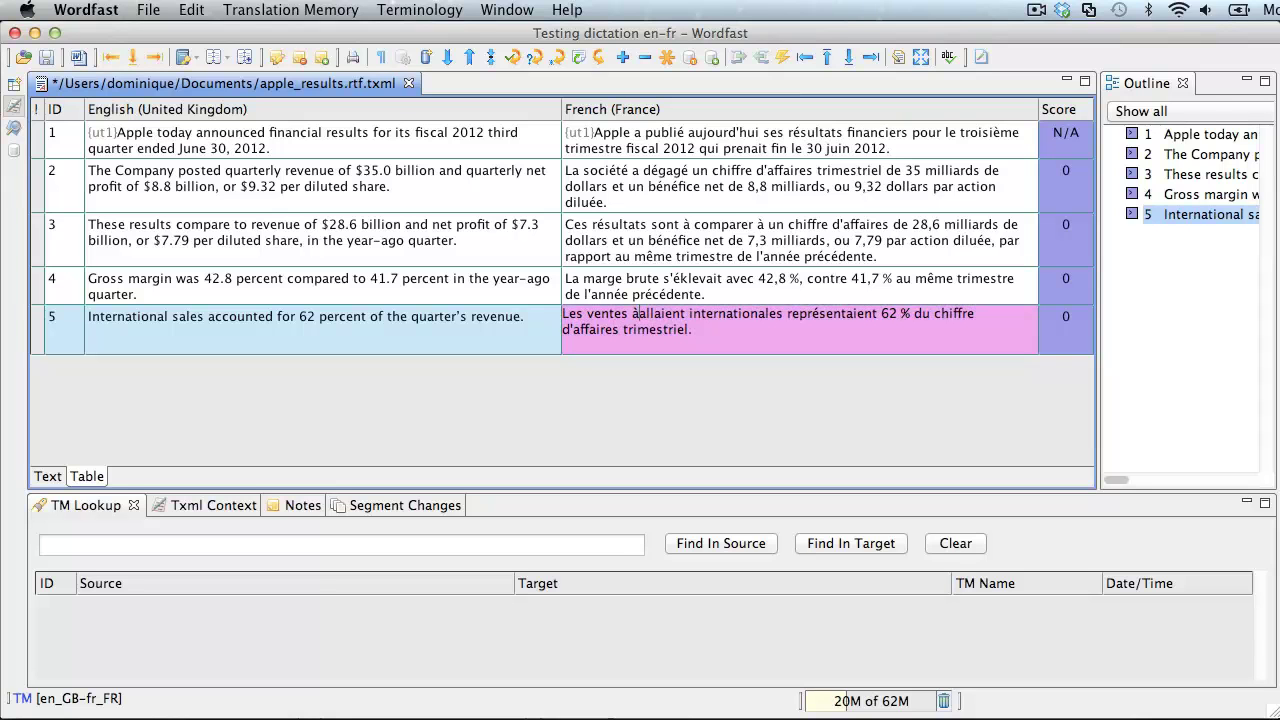
{"action": "type", "text": "l'"}
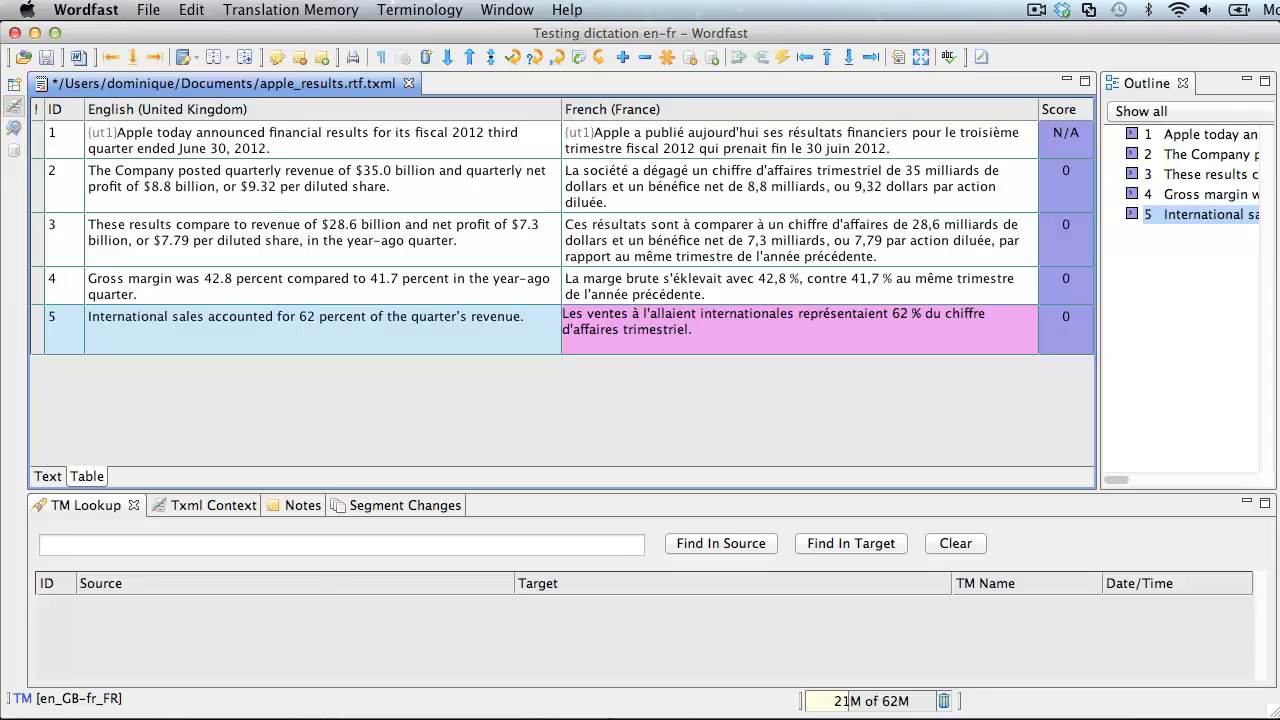
{"action": "key", "text": "BackSpace"}
{"action": "key", "text": "BackSpace"}
{"action": "key", "text": "BackSpace"}
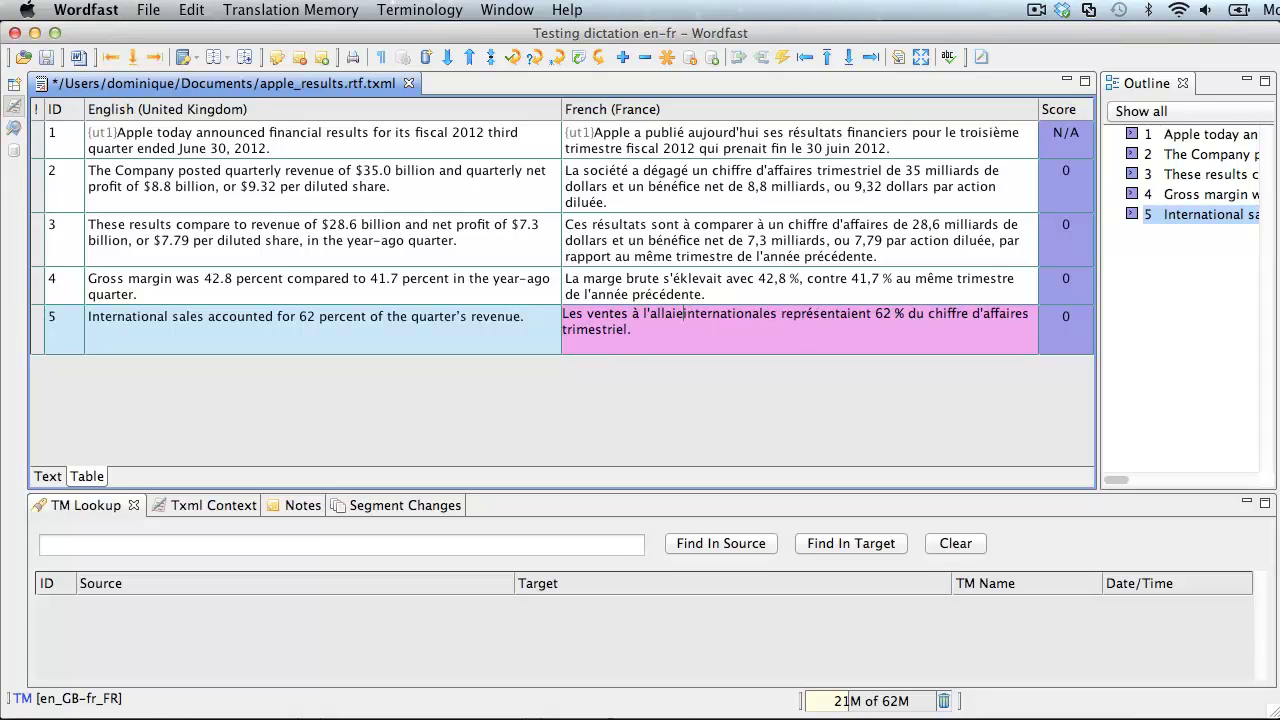
{"action": "key", "text": "BackSpace"}
{"action": "key", "text": "BackSpace"}
{"action": "key", "text": "BackSpace"}
{"action": "key", "text": "BackSpace"}
{"action": "key", "text": "BackSpace"}
{"action": "key", "text": "BackSpace"}
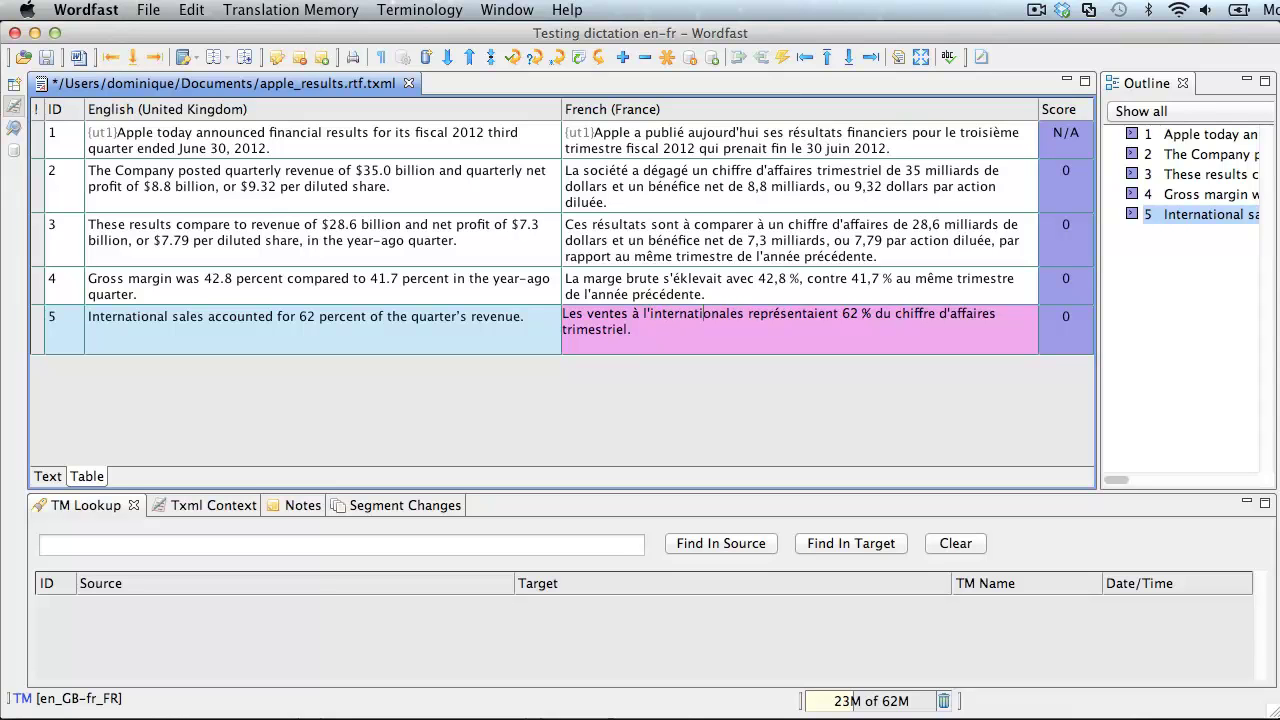
{"action": "key", "text": "BackSpace"}
{"action": "key", "text": "BackSpace"}
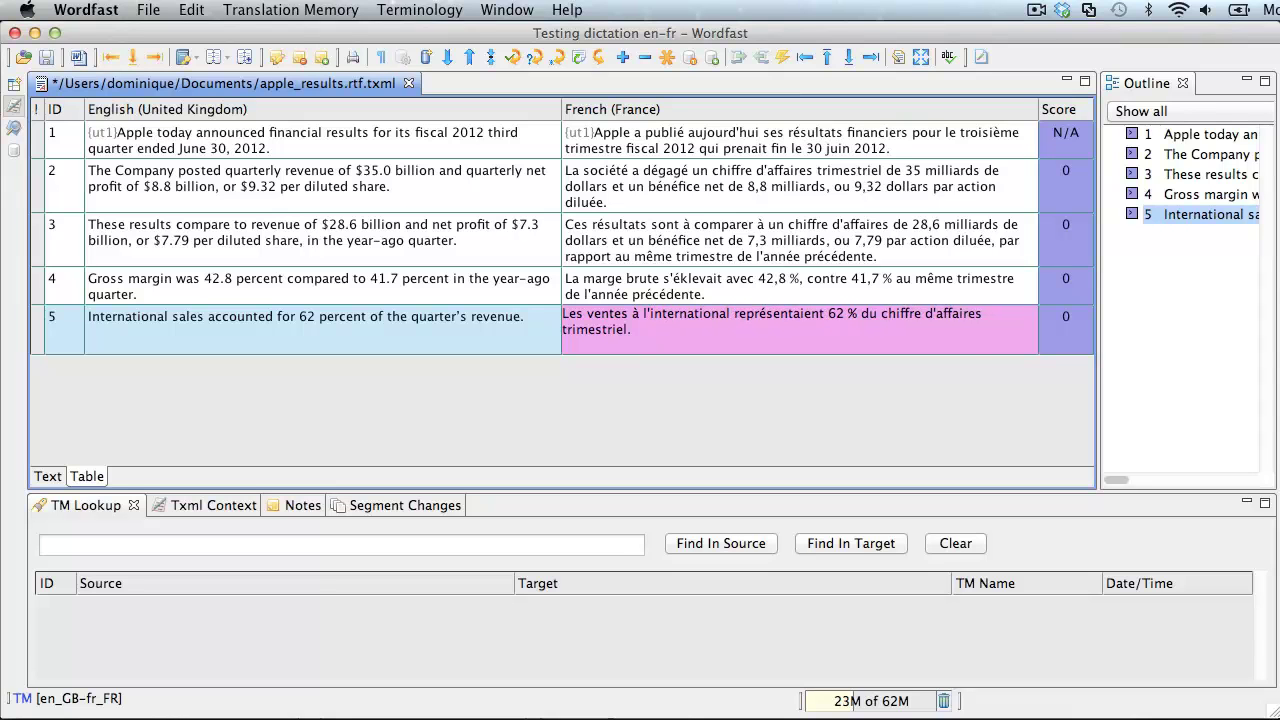
{"action": "key", "text": "alt+Down"}
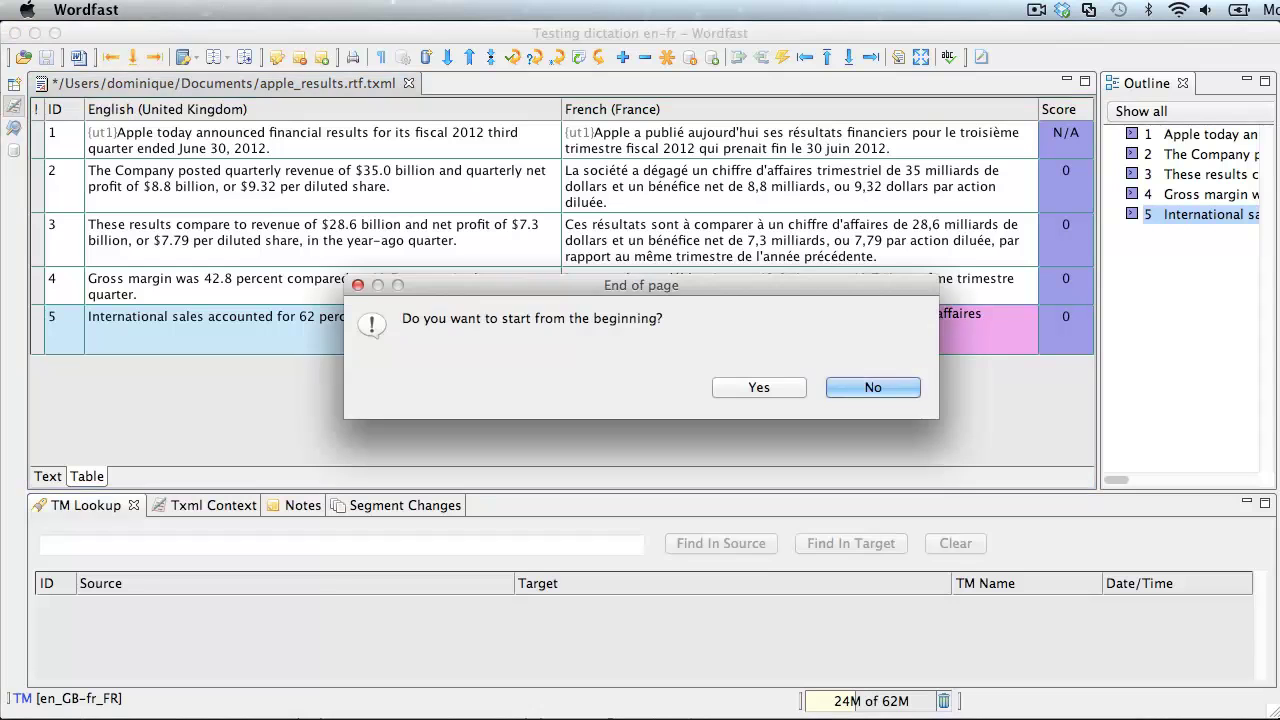
Step: Accept the End of page prompt to return to segment 1
{"action": "left_click", "coordinate": [757, 388]}
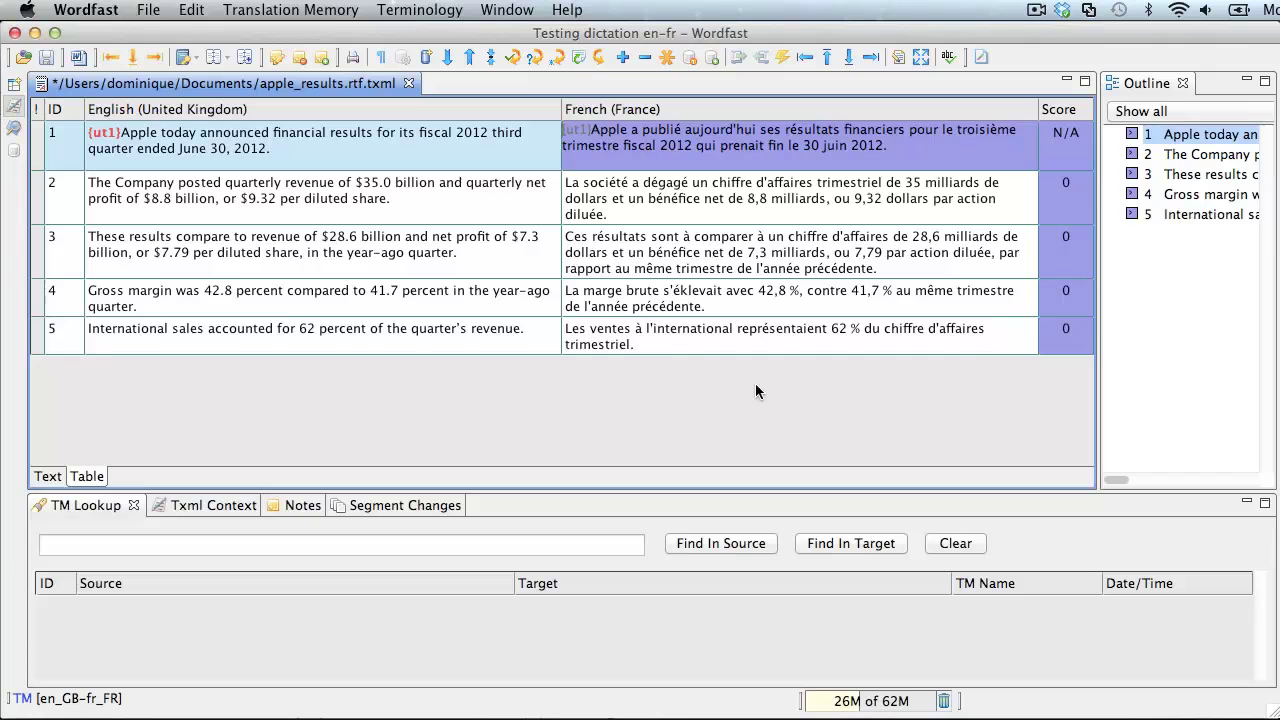